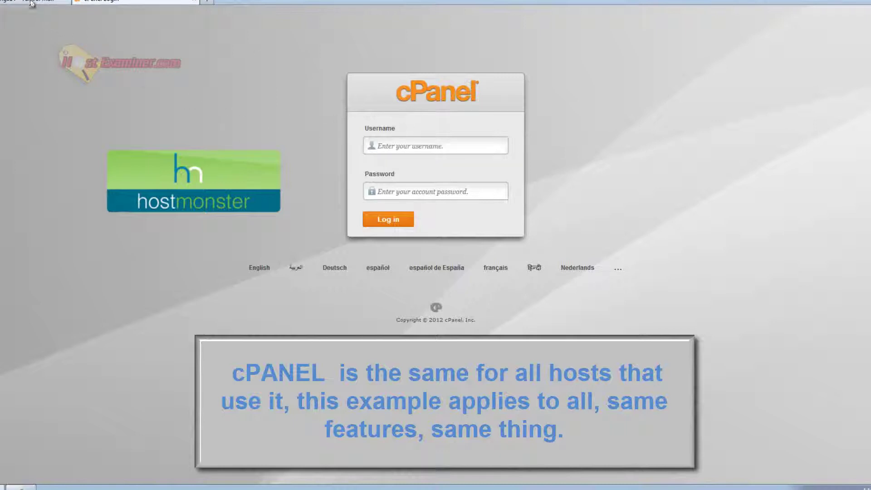
# - Paste the account password copied from the welcome email into the cPanel login form
pyautogui.click(31, 2)
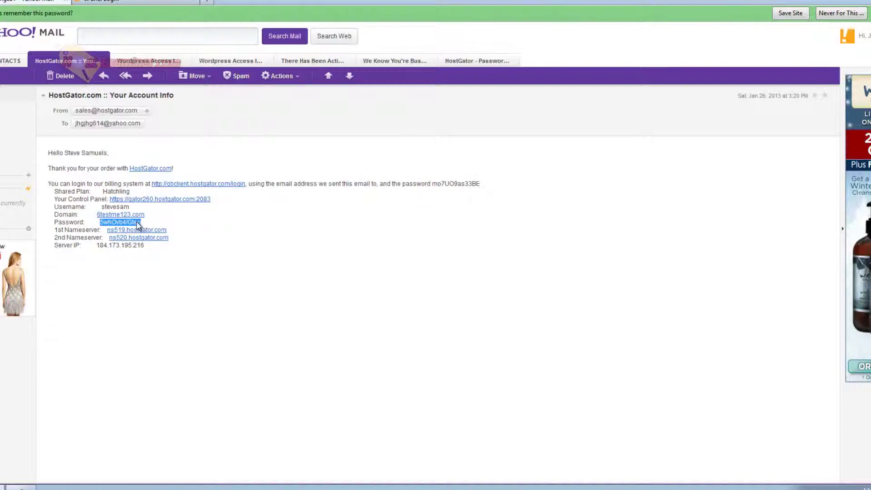
pyautogui.click(134, 2)
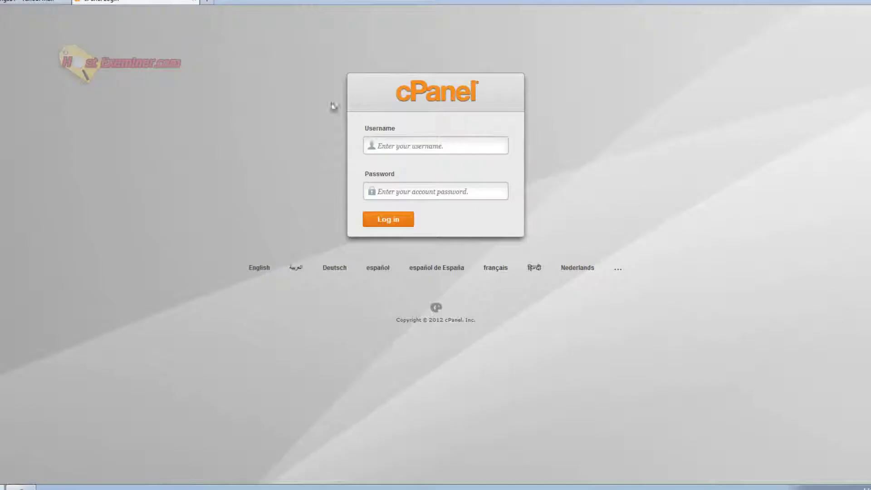
pyautogui.hotkey('ctrl', 'v')
# - Fill in the username from the autocomplete suggestion and log in to cPanel
pyautogui.click(417, 143)
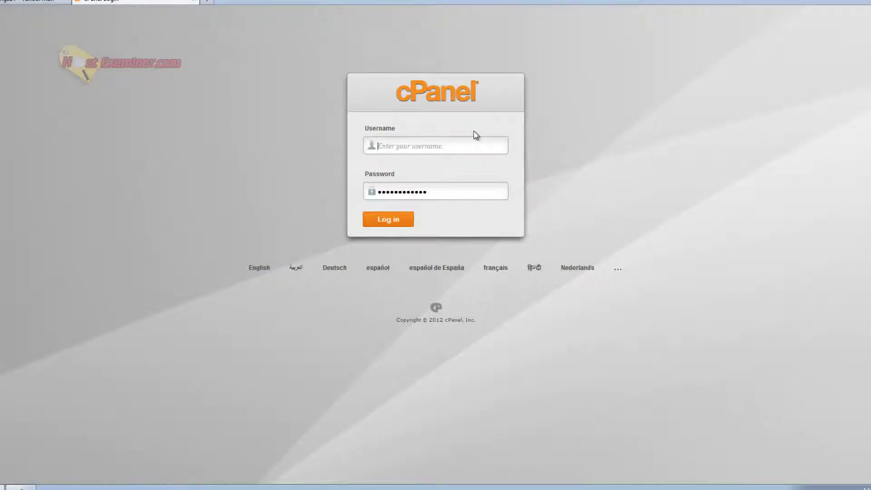
pyautogui.write('st')
pyautogui.click(460, 157)
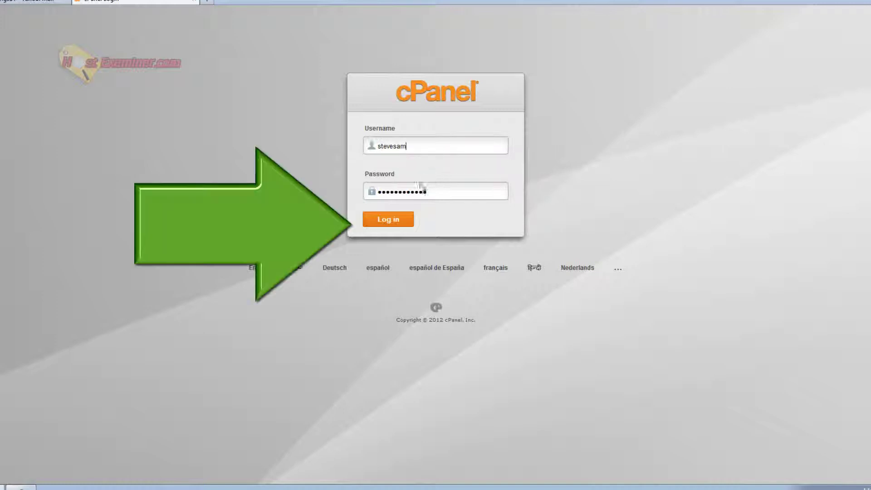
pyautogui.click(386, 220)
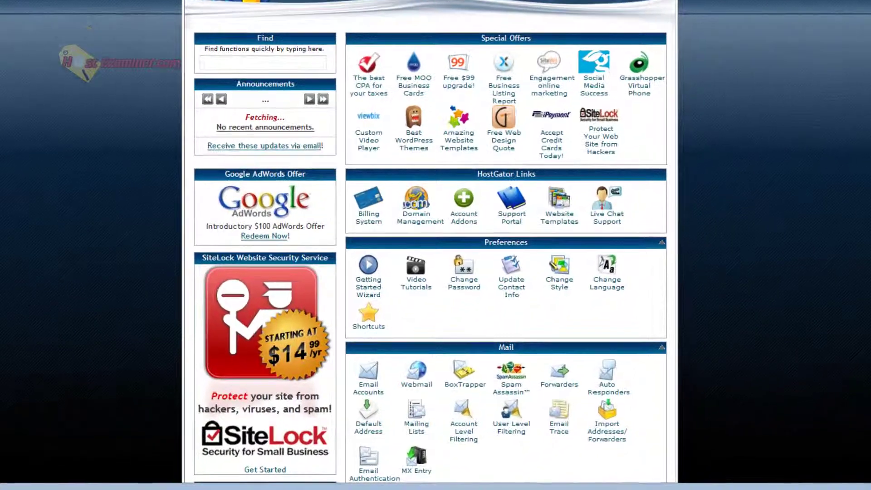
pyautogui.scroll(-1, 435, 245)
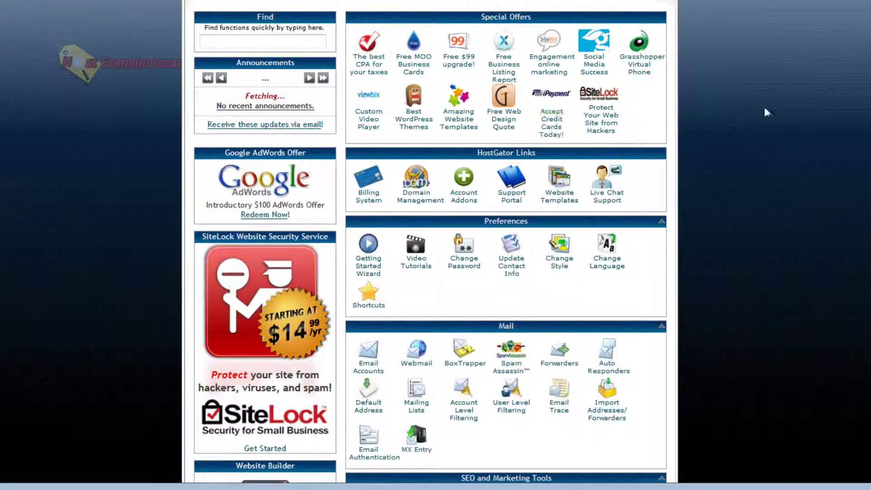
pyautogui.scroll(-3, 792, 111)
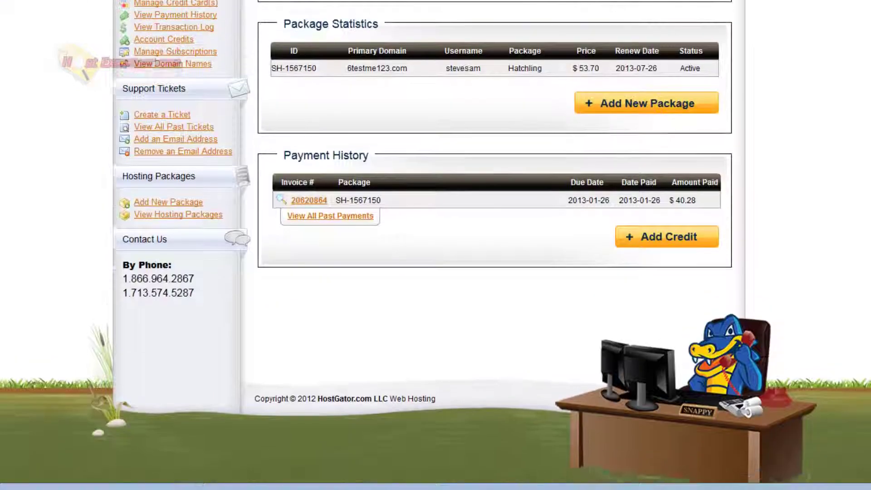
pyautogui.scroll(3, 201, 339)
pyautogui.scroll(1, 201, 339)
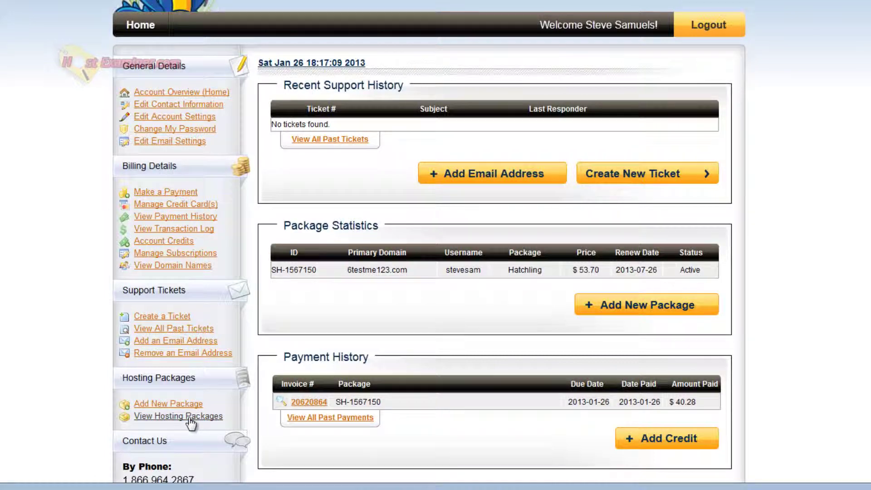
pyautogui.scroll(-1, 190, 422)
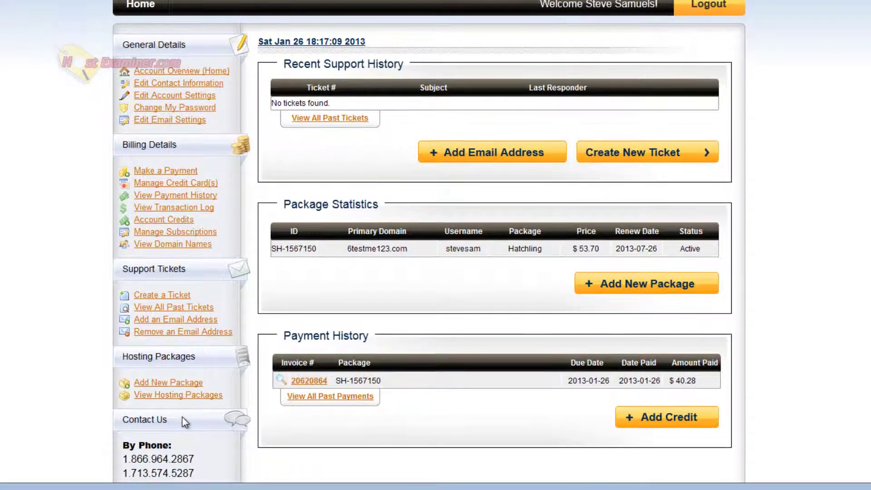
pyautogui.click(196, 394)
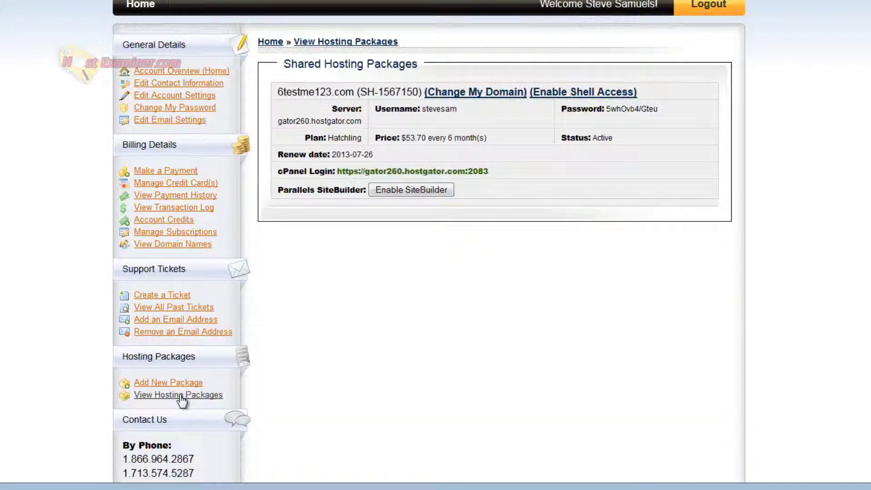
pyautogui.scroll(1, 333, 174)
pyautogui.moveTo(333, 174); pyautogui.dragTo(413, 178)
pyautogui.click(310, 190)
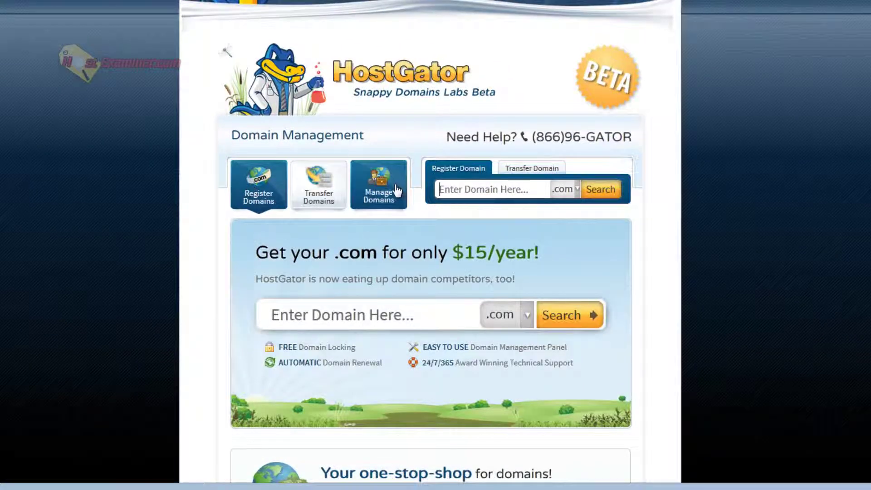
pyautogui.click(340, 193)
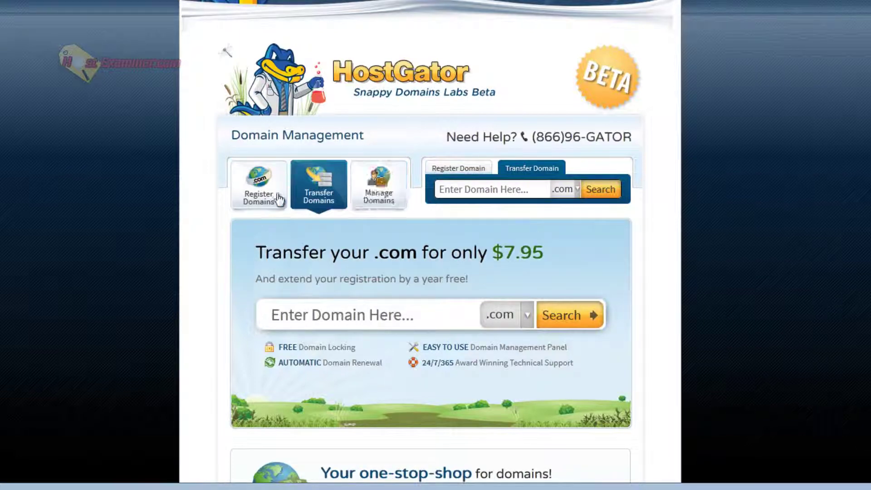
pyautogui.click(261, 195)
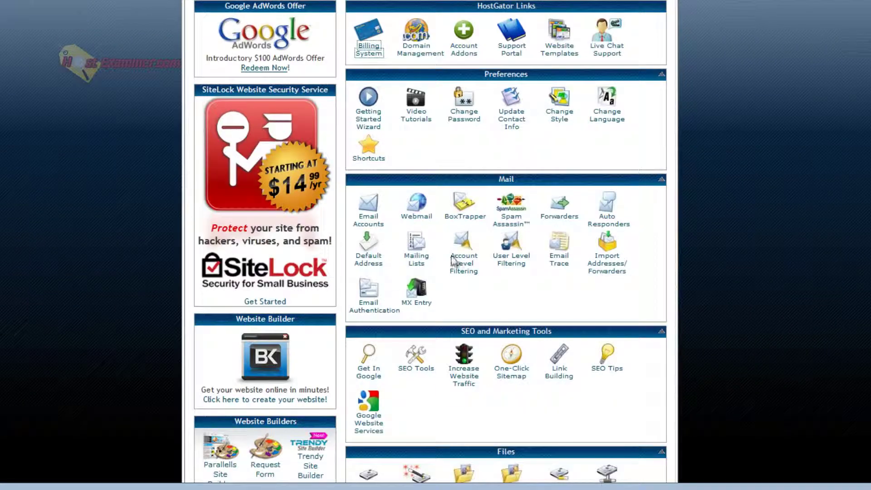
pyautogui.scroll(3, 590, 245)
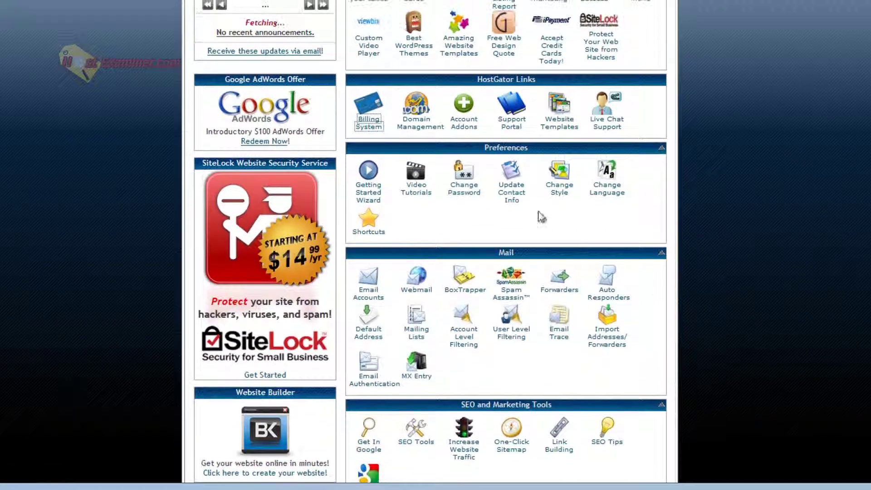
pyautogui.click(462, 127)
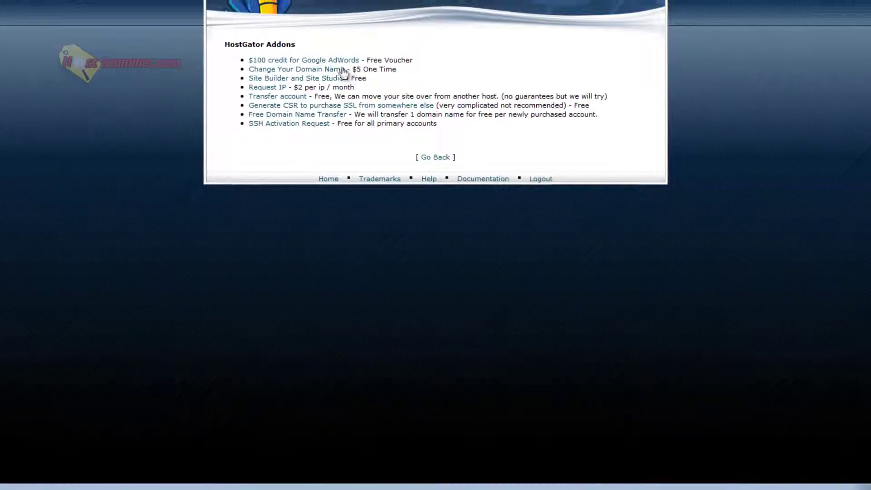
pyautogui.moveTo(397, 60); pyautogui.dragTo(286, 69)
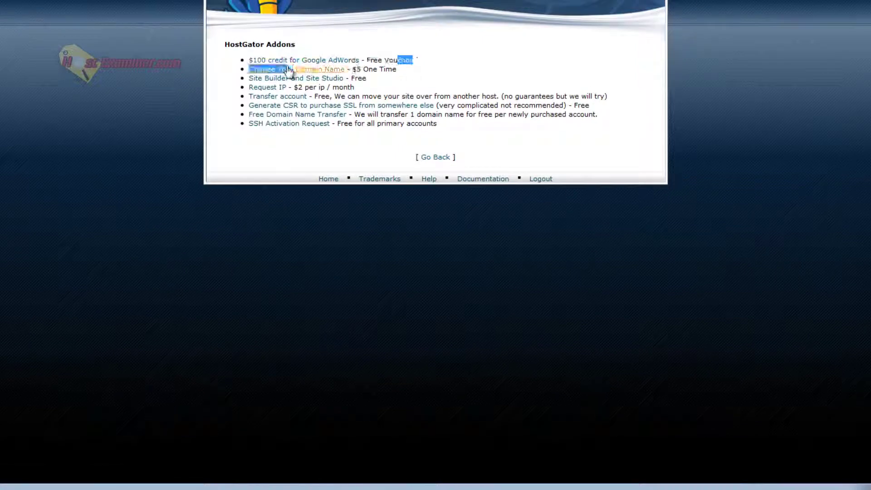
pyautogui.moveTo(359, 90); pyautogui.dragTo(237, 90)
pyautogui.click(234, 94)
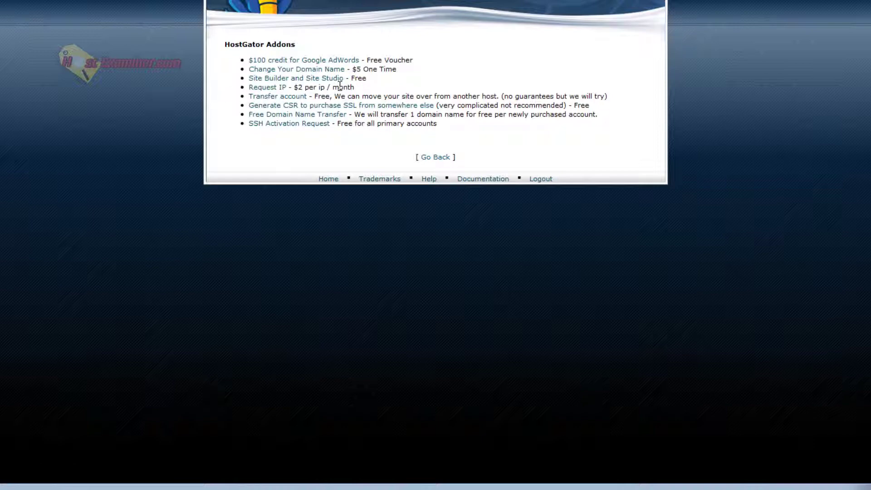
pyautogui.moveTo(355, 87); pyautogui.dragTo(226, 91)
pyautogui.click(243, 121)
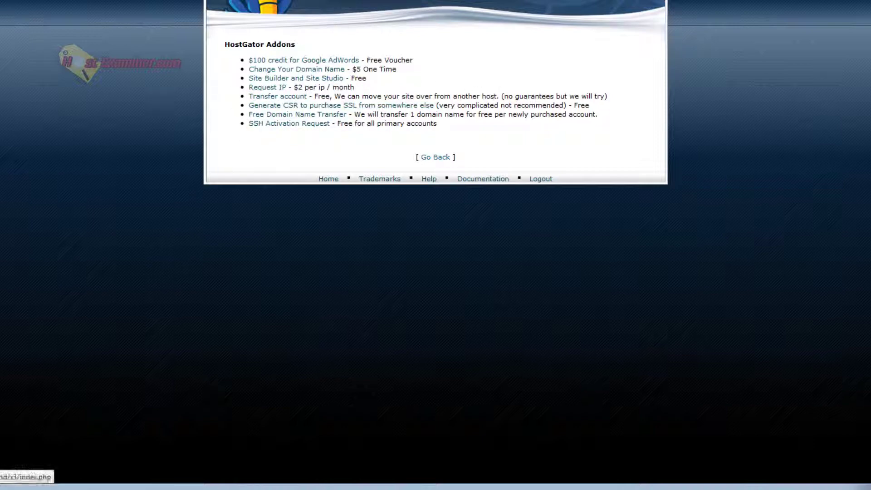
pyautogui.click(435, 157)
pyautogui.scroll(-3, 691, 304)
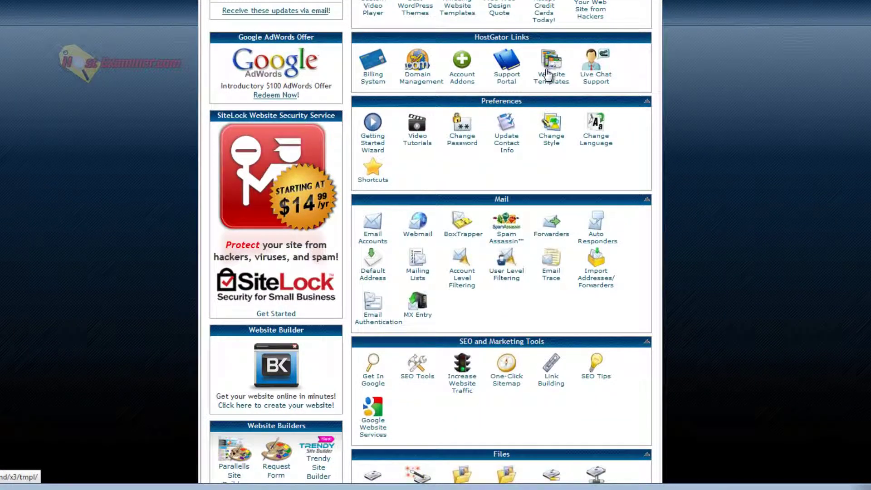
pyautogui.rightClick(547, 132)
pyautogui.click(550, 131)
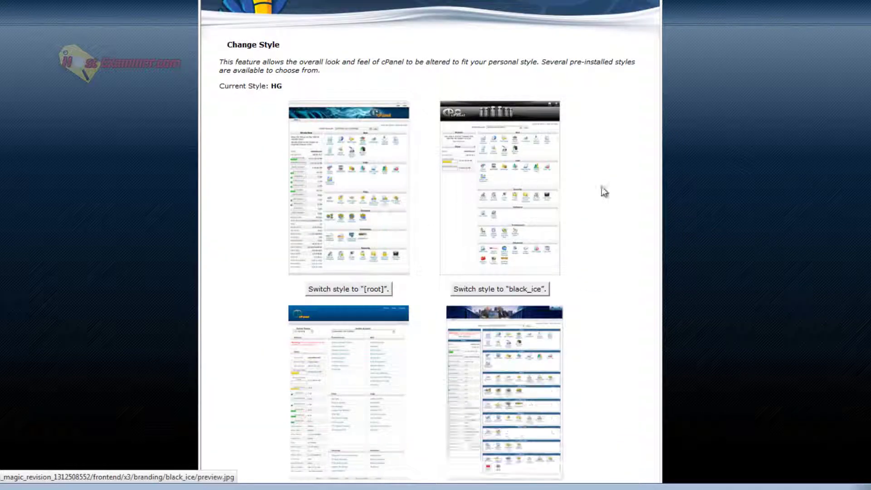
pyautogui.scroll(-6, 437, 246)
pyautogui.scroll(-6, 410, 305)
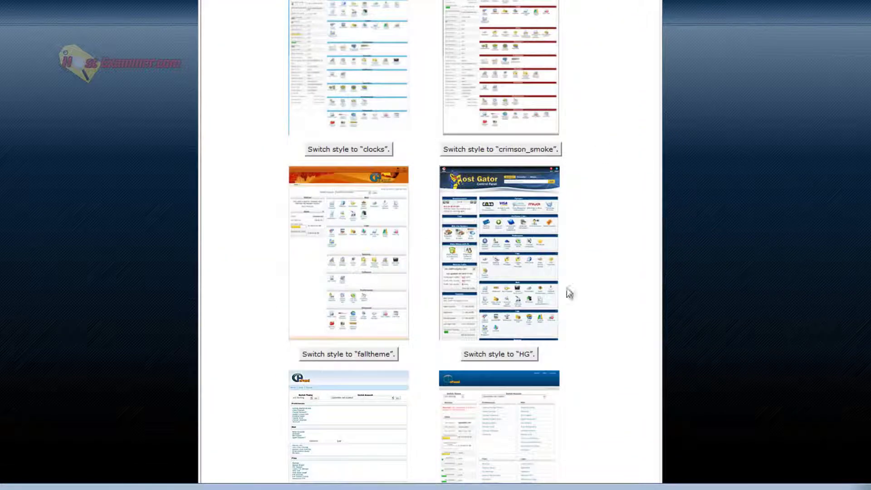
pyautogui.scroll(-5, 521, 243)
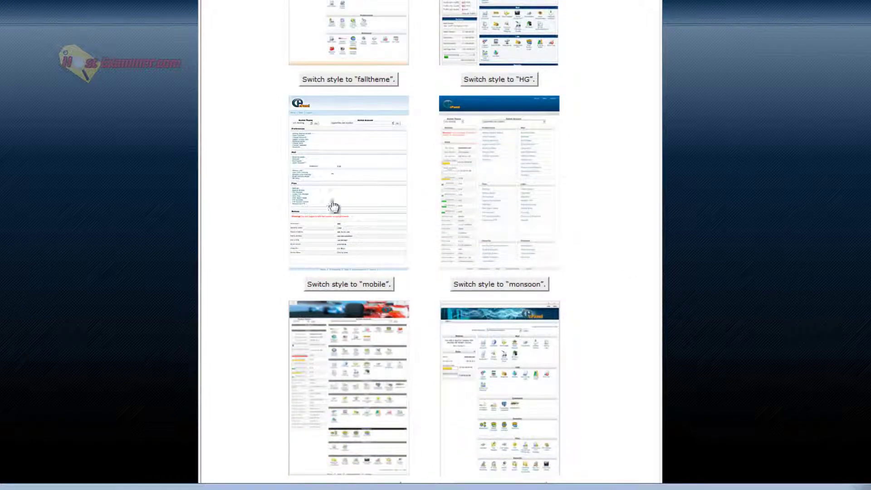
pyautogui.scroll(-5, 398, 339)
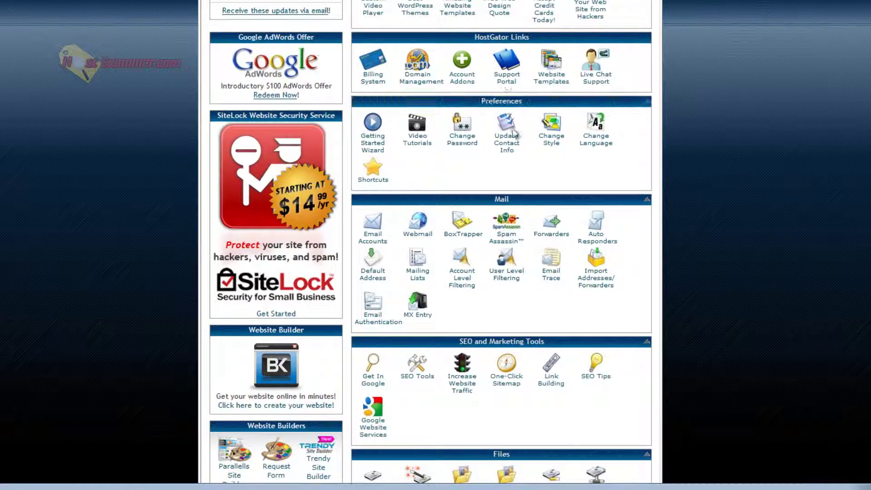
pyautogui.scroll(2, 715, 328)
pyautogui.scroll(-3, 717, 327)
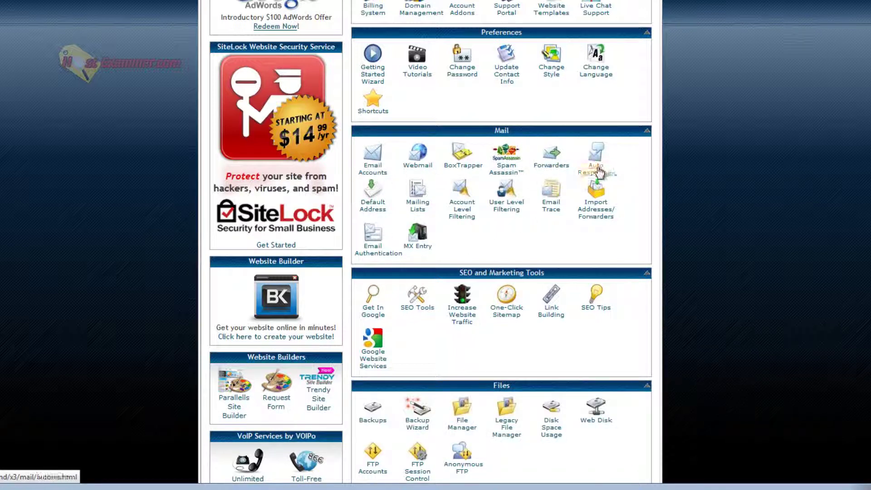
pyautogui.moveTo(394, 177); pyautogui.dragTo(409, 179)
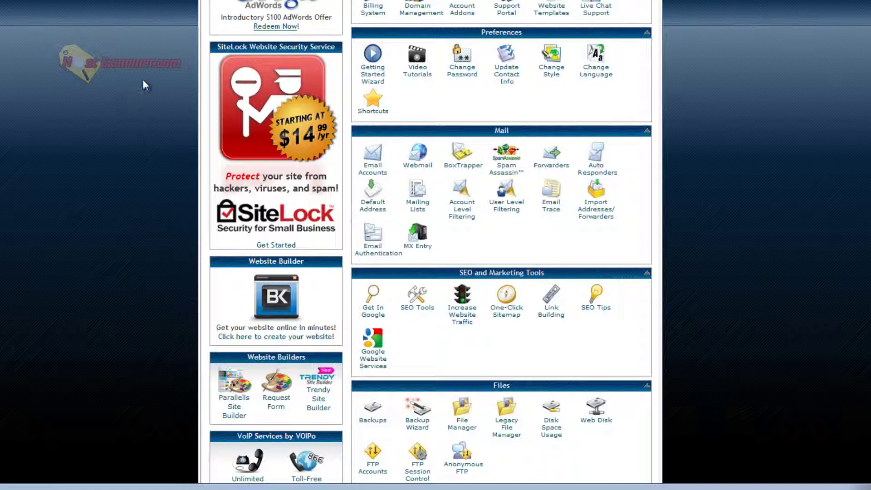
pyautogui.scroll(-6, 175, 208)
pyautogui.scroll(2, 401, 97)
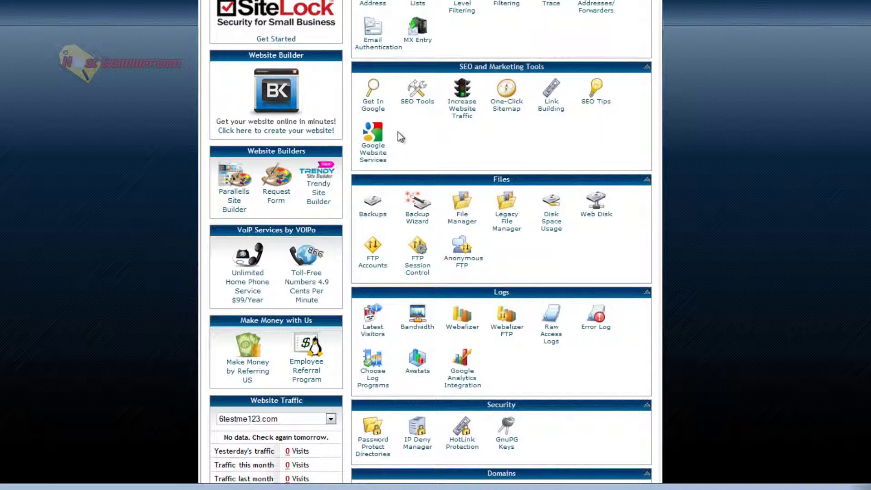
pyautogui.scroll(-3, 90, 223)
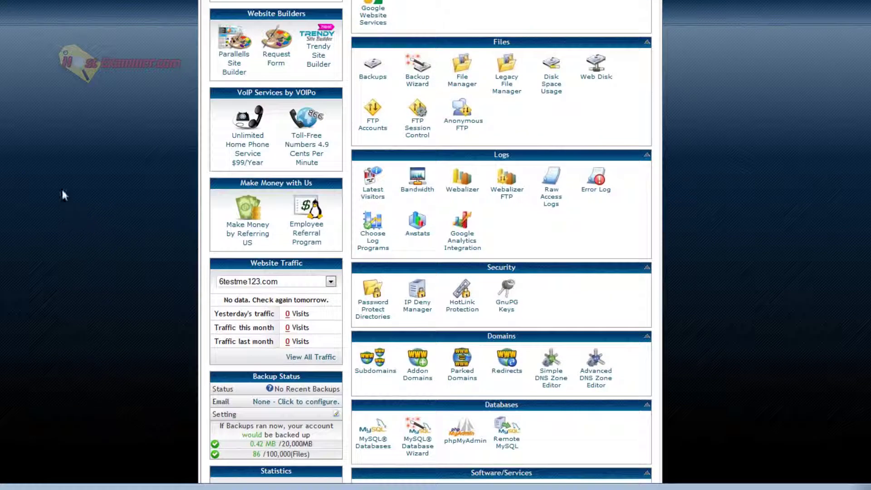
pyautogui.click(416, 80)
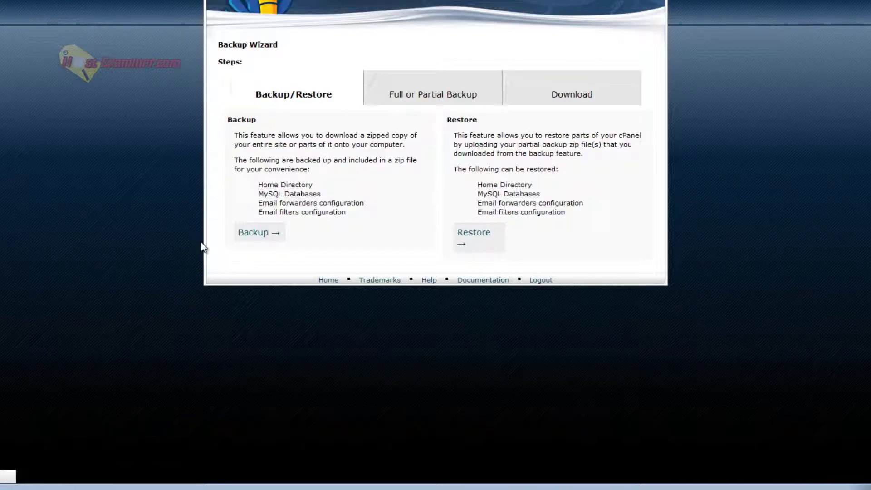
pyautogui.click(261, 240)
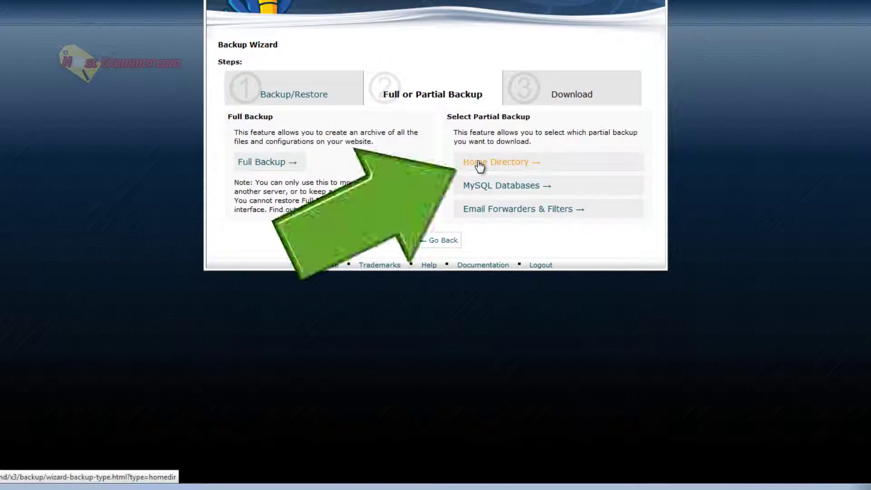
pyautogui.click(480, 164)
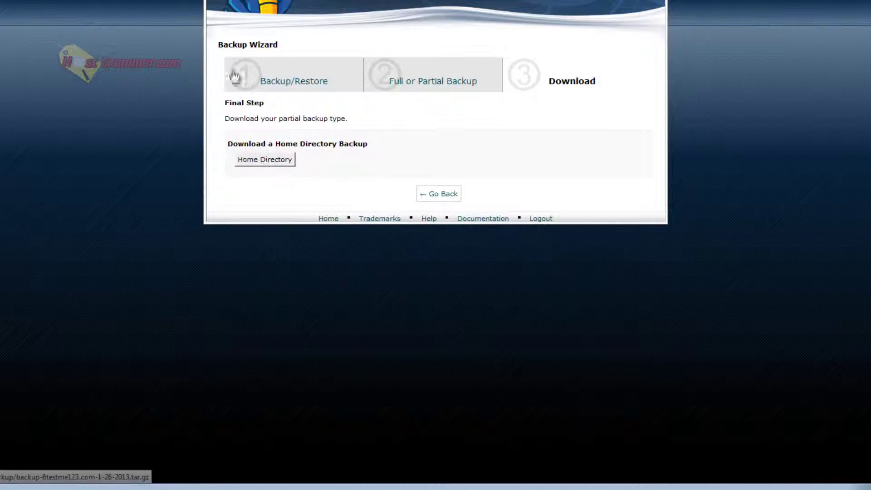
# - From the control panel home, go down to the Files section and launch File Manager
pyautogui.click(180, 14)
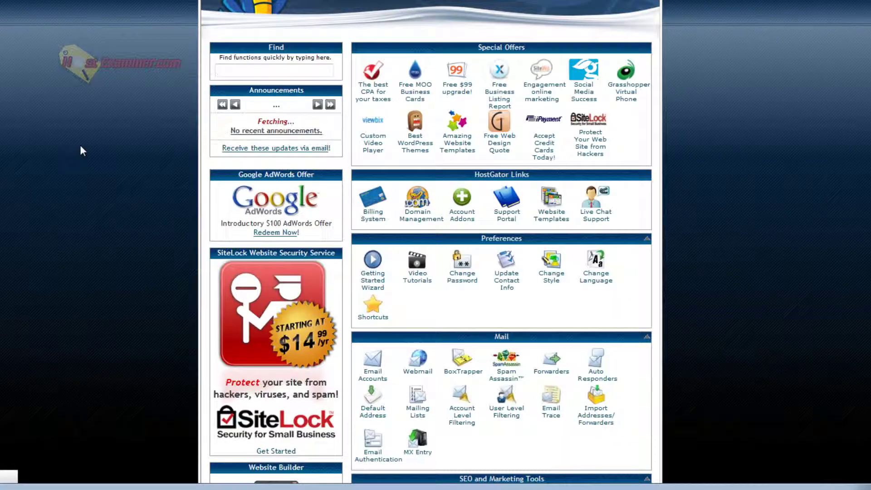
pyautogui.scroll(-5, 86, 169)
pyautogui.scroll(-5, 87, 171)
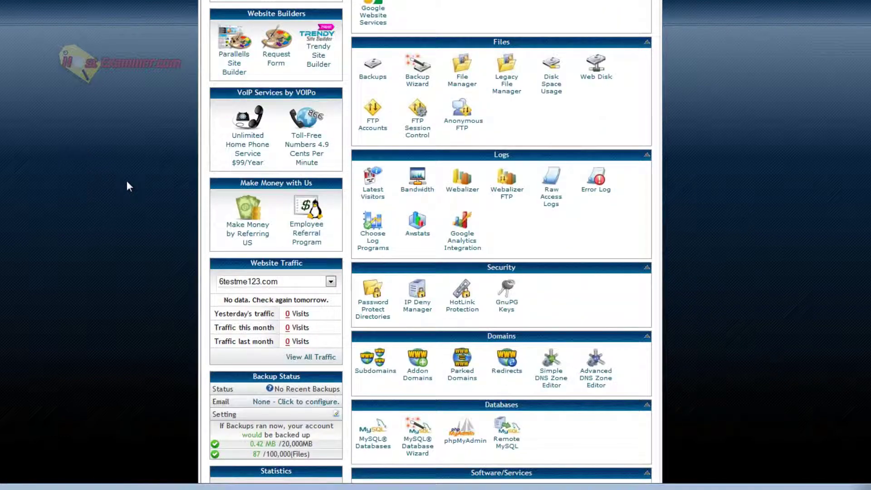
pyautogui.click(461, 80)
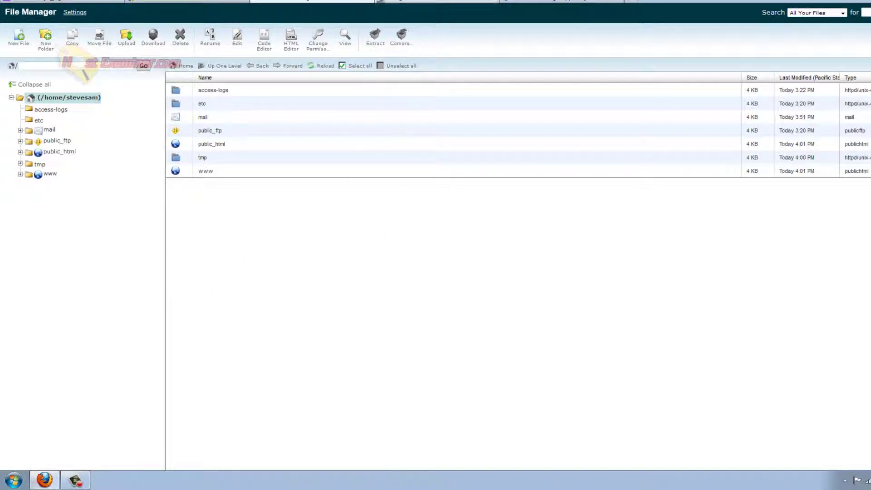
pyautogui.click(348, 5)
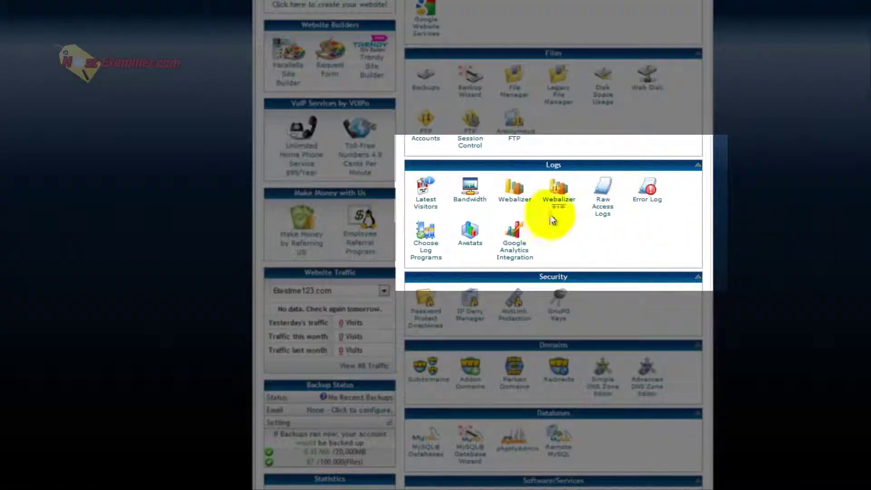
pyautogui.scroll(-3, 516, 226)
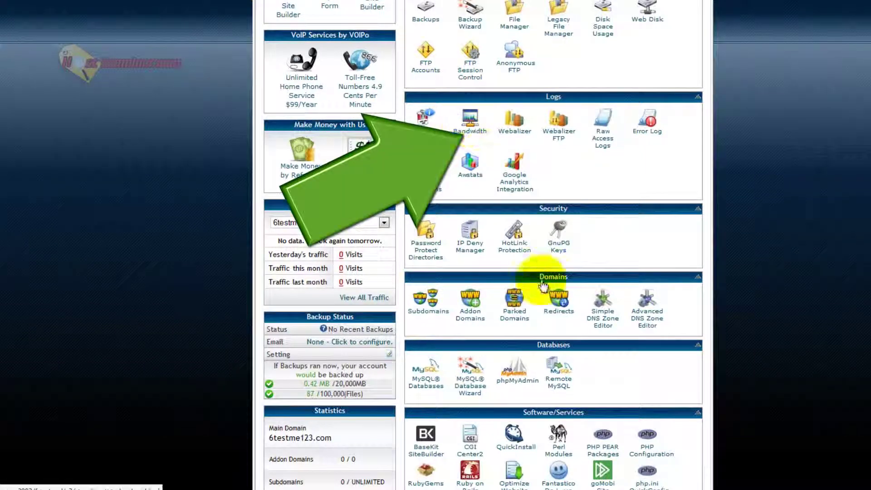
pyautogui.scroll(-2, 204, 276)
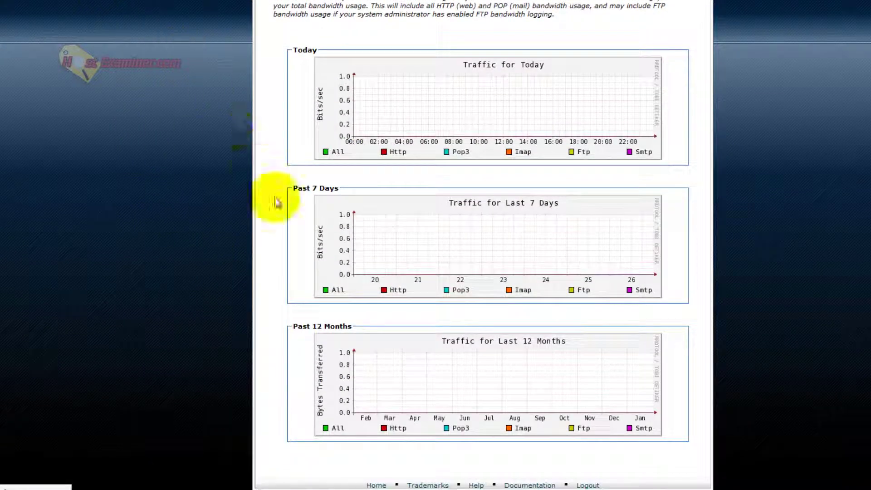
pyautogui.hotkey('alt', 'Left')
pyautogui.scroll(-8, 192, 243)
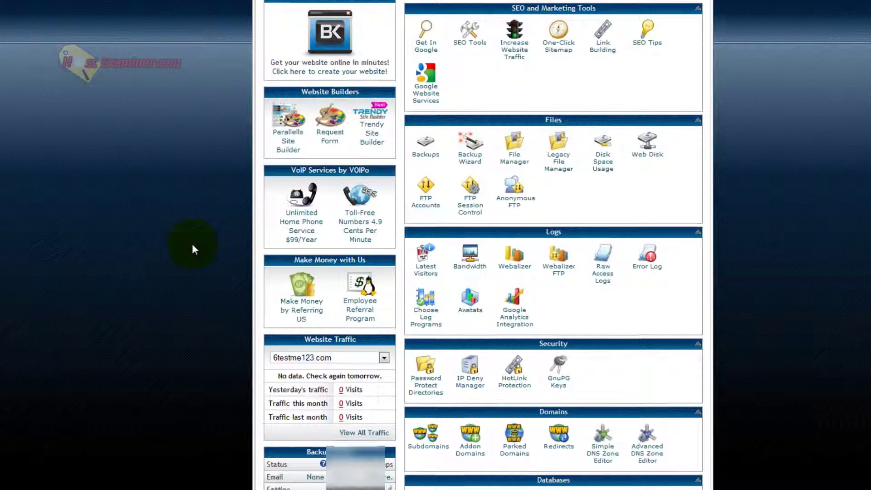
pyautogui.scroll(-4, 192, 244)
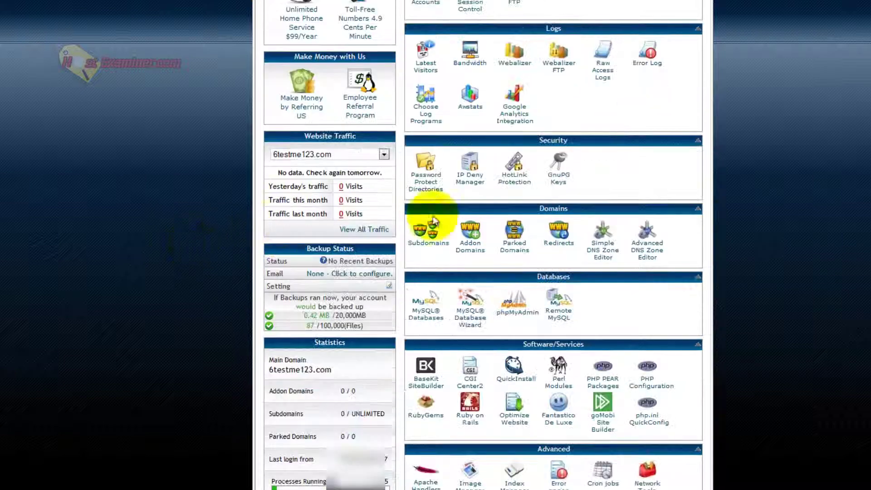
pyautogui.click(472, 174)
pyautogui.click(415, 127)
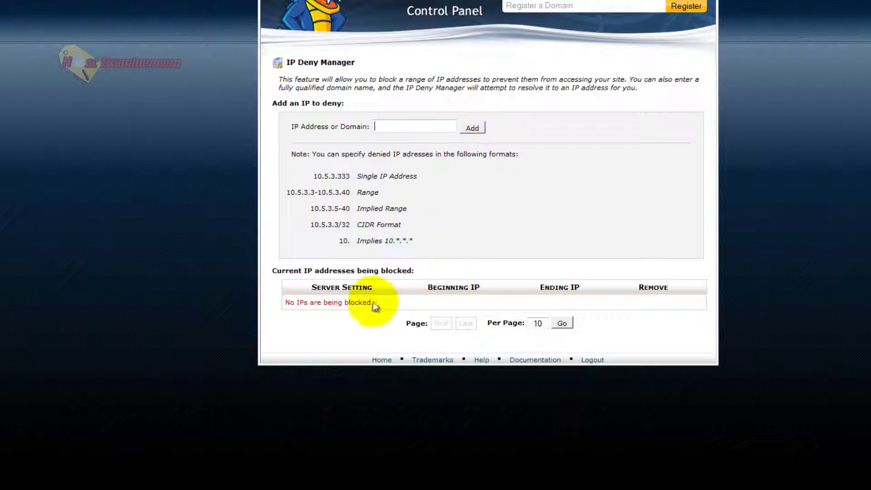
pyautogui.moveTo(285, 302); pyautogui.dragTo(492, 297)
pyautogui.click(484, 310)
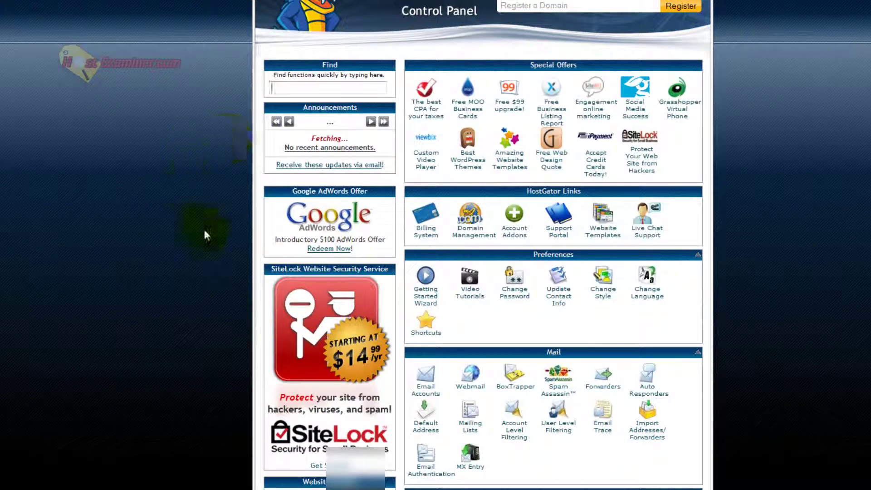
pyautogui.scroll(-10, 180, 236)
pyautogui.scroll(-3, 181, 238)
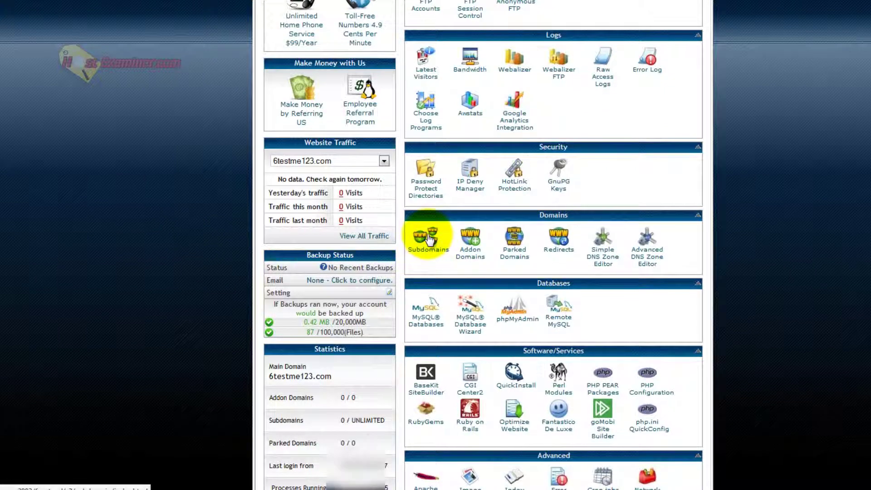
pyautogui.rightClick(430, 239)
pyautogui.click(468, 239)
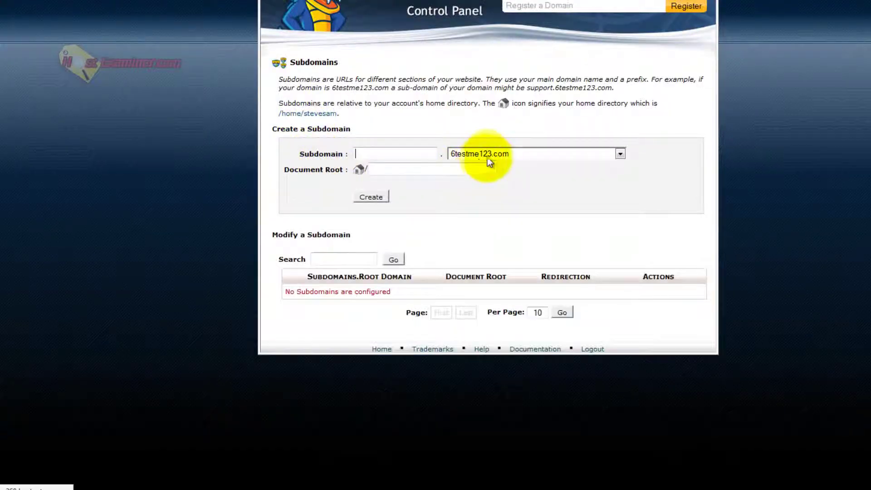
pyautogui.click(493, 154)
pyautogui.click(482, 137)
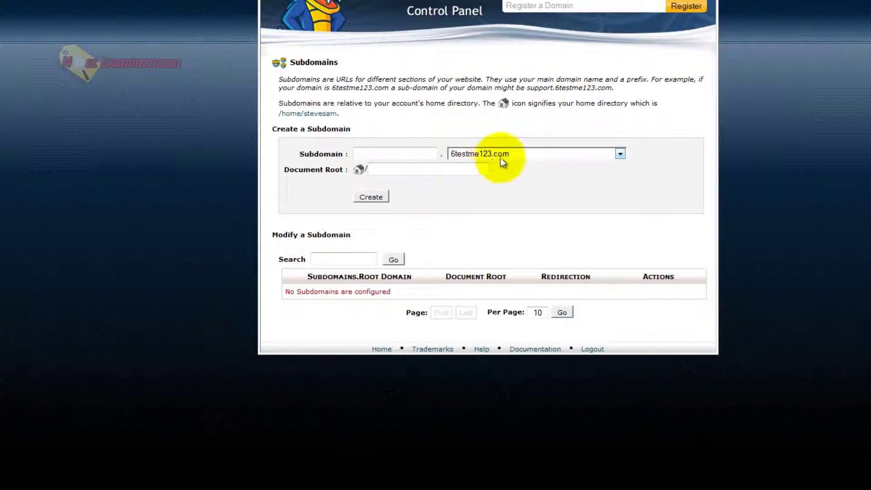
pyautogui.click(495, 159)
pyautogui.click(494, 163)
pyautogui.click(474, 154)
pyautogui.click(473, 153)
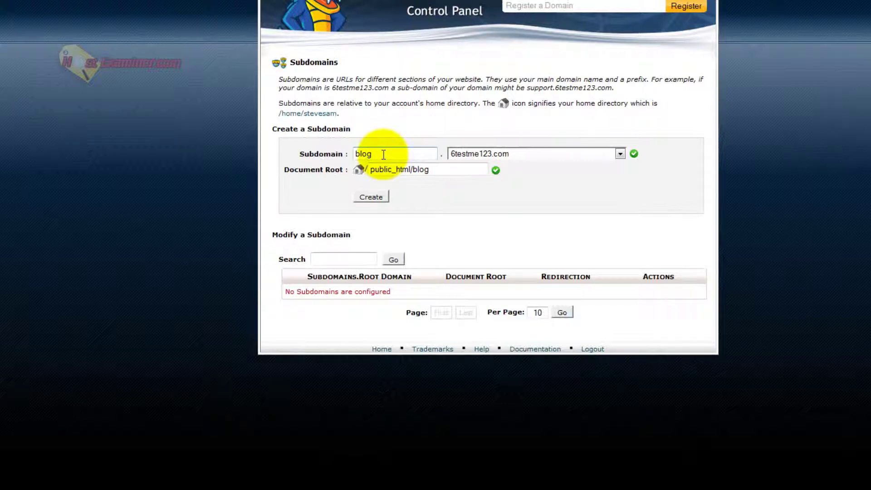
pyautogui.moveTo(427, 149); pyautogui.dragTo(383, 136)
pyautogui.click(397, 123)
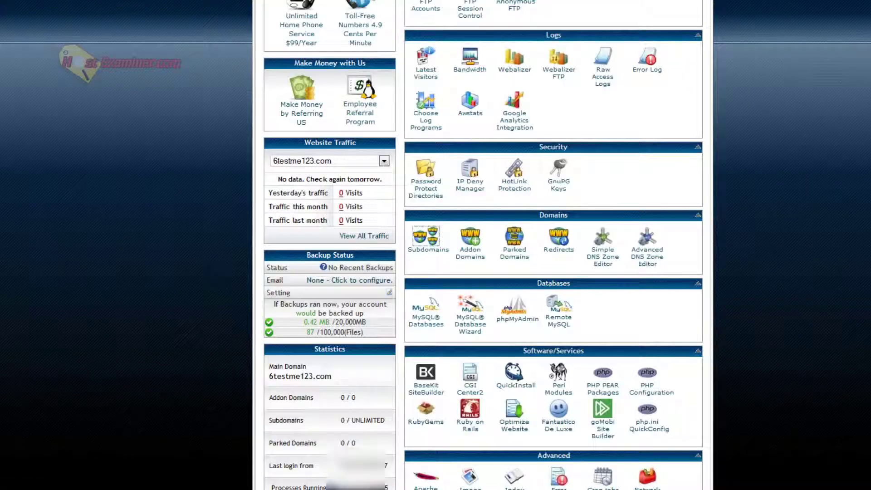
pyautogui.scroll(-4, 94, 311)
pyautogui.scroll(3, 93, 309)
pyautogui.scroll(-1, 475, 189)
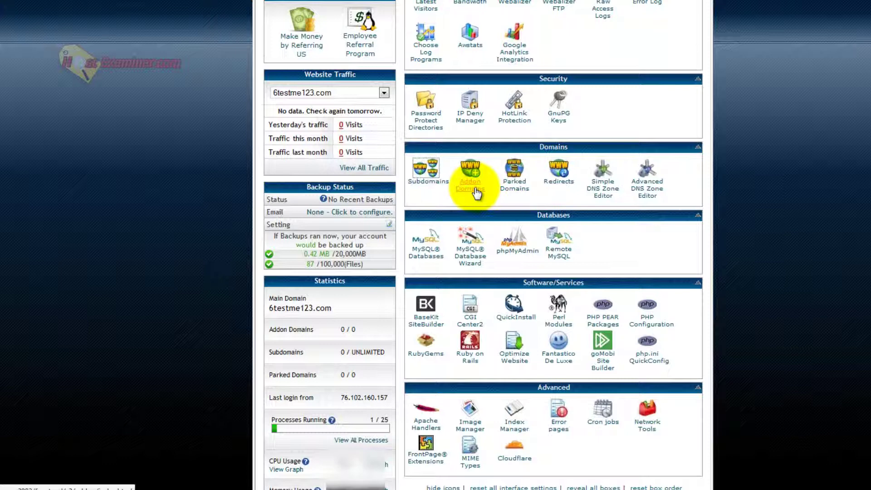
pyautogui.rightClick(561, 174)
pyautogui.click(581, 171)
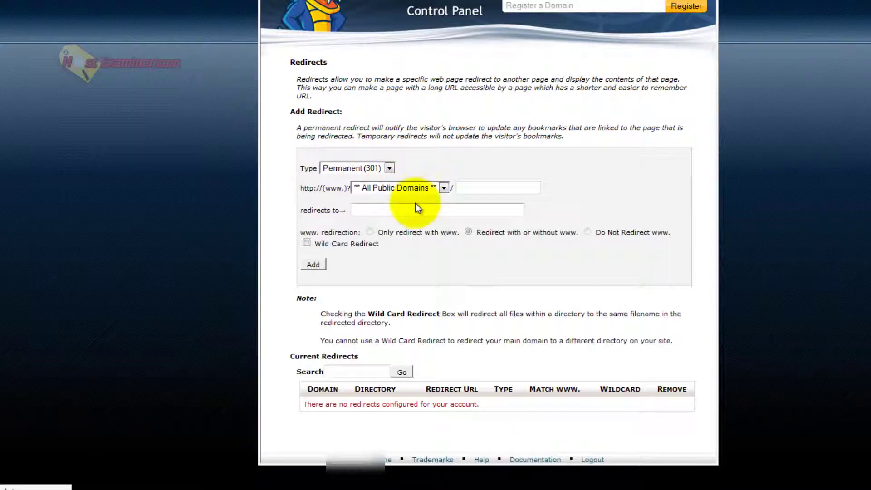
pyautogui.click(397, 210)
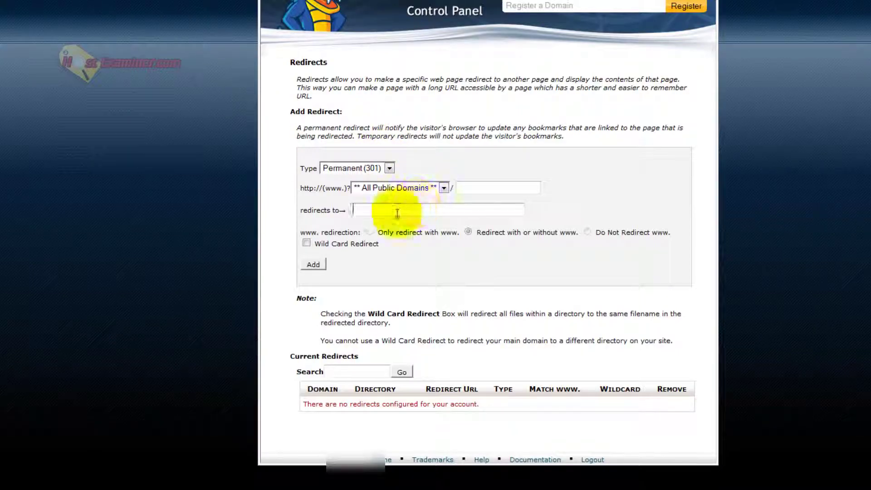
pyautogui.click(444, 187)
pyautogui.click(437, 204)
pyautogui.click(462, 184)
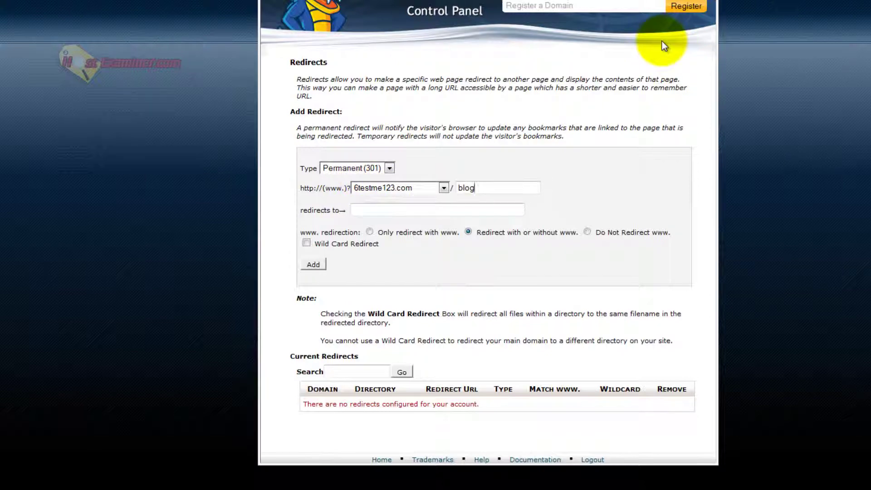
pyautogui.moveTo(496, 188); pyautogui.dragTo(444, 188)
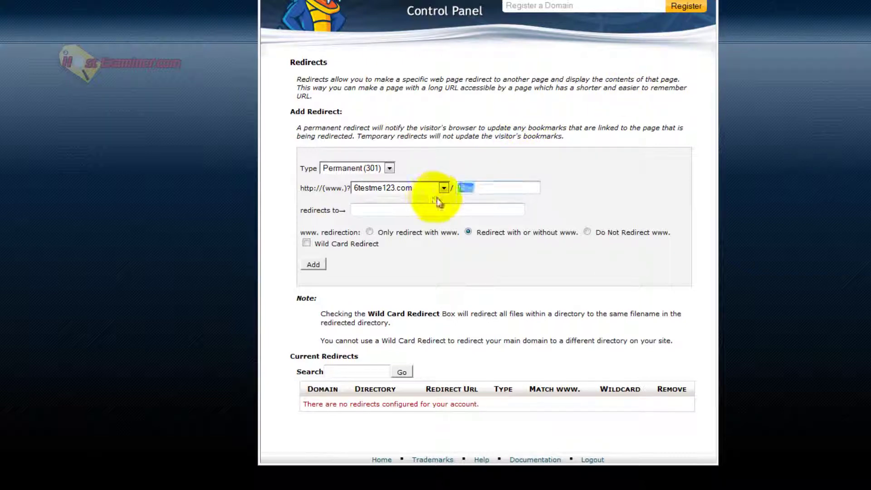
pyautogui.press('BackSpace')
pyautogui.click(433, 188)
pyautogui.click(335, 200)
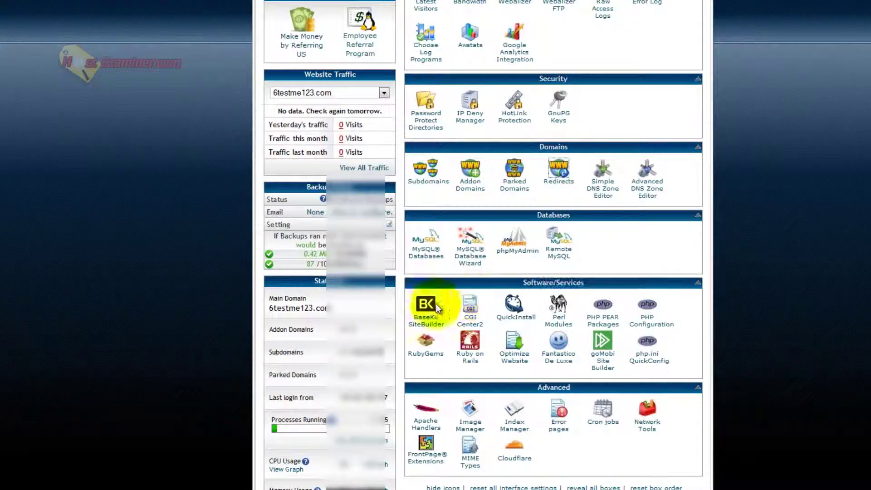
pyautogui.scroll(-5, 267, 291)
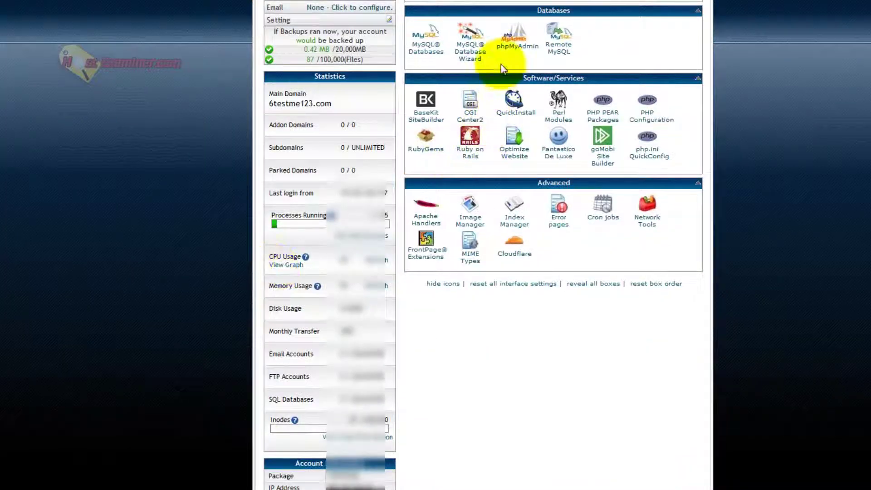
pyautogui.scroll(3, 477, 191)
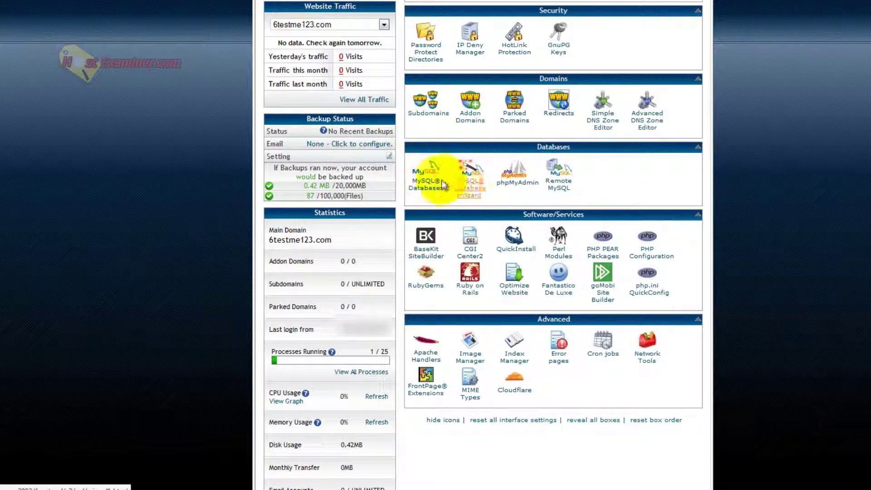
pyautogui.rightClick(427, 183)
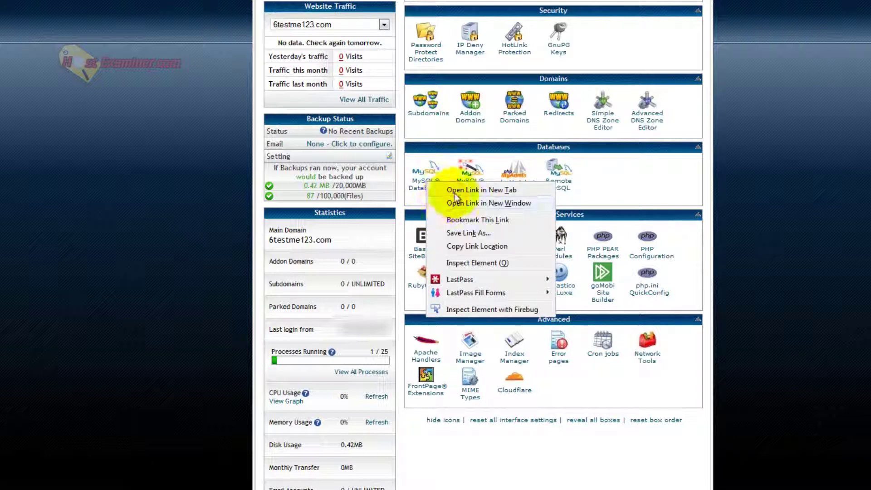
pyautogui.click(444, 204)
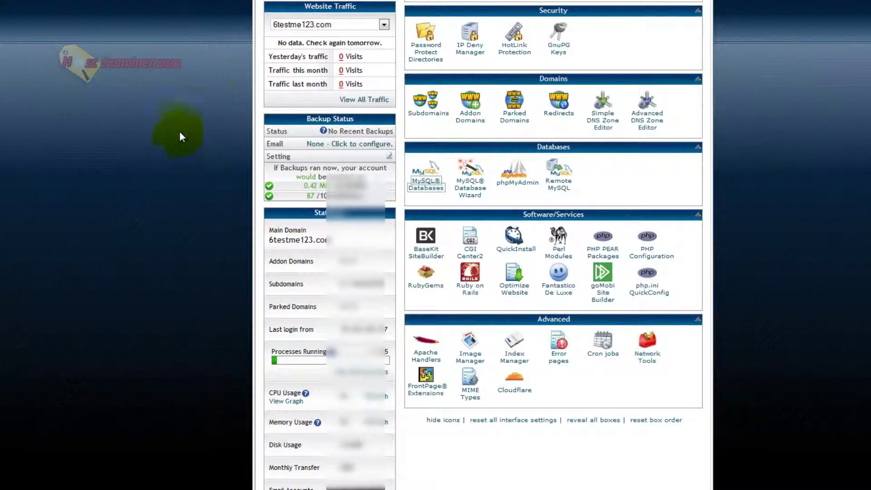
pyautogui.scroll(-3, 173, 140)
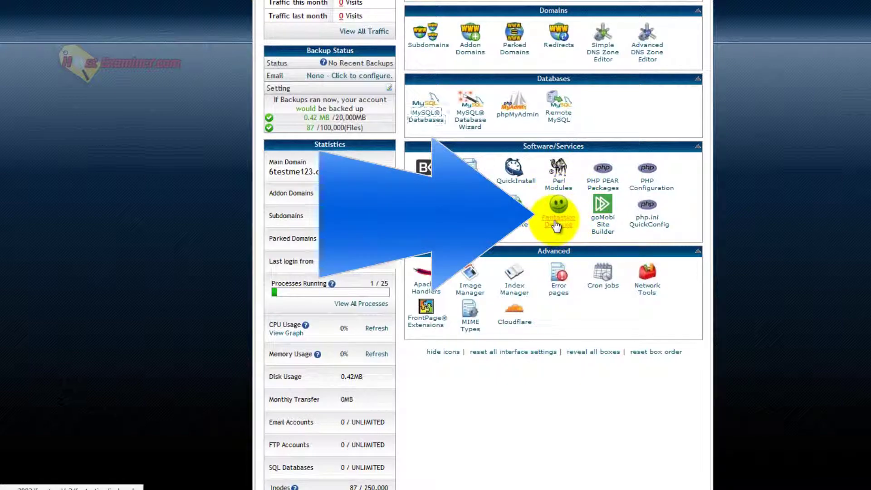
pyautogui.click(556, 225)
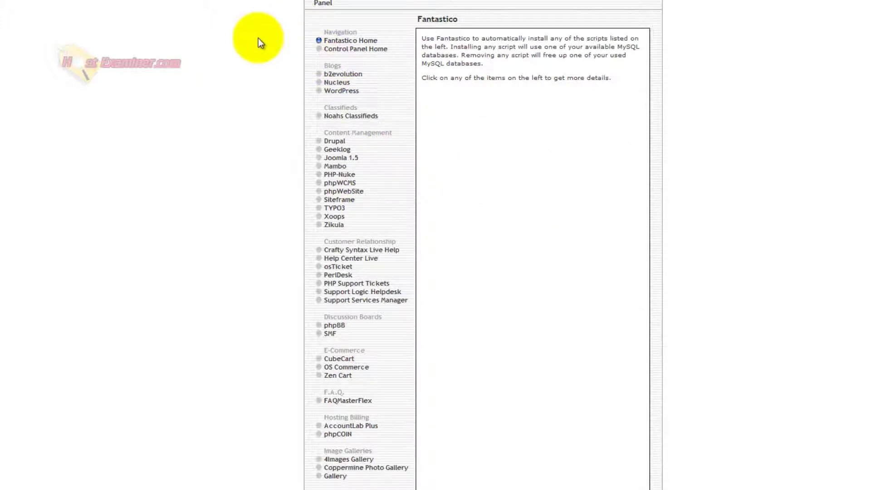
pyautogui.scroll(-6, 282, 334)
pyautogui.scroll(6, 249, 214)
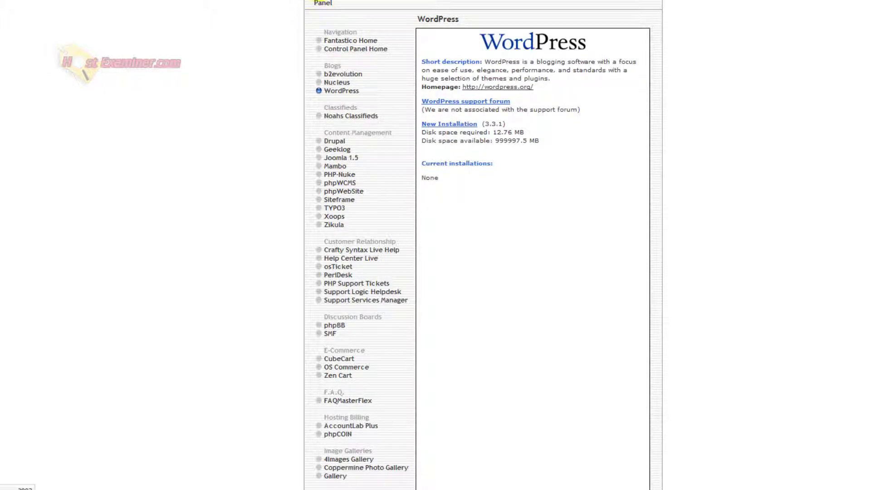
pyautogui.click(224, 1)
# - Bring the Account Information box into view and highlight the Hatchling package details
pyautogui.scroll(-5, 245, 249)
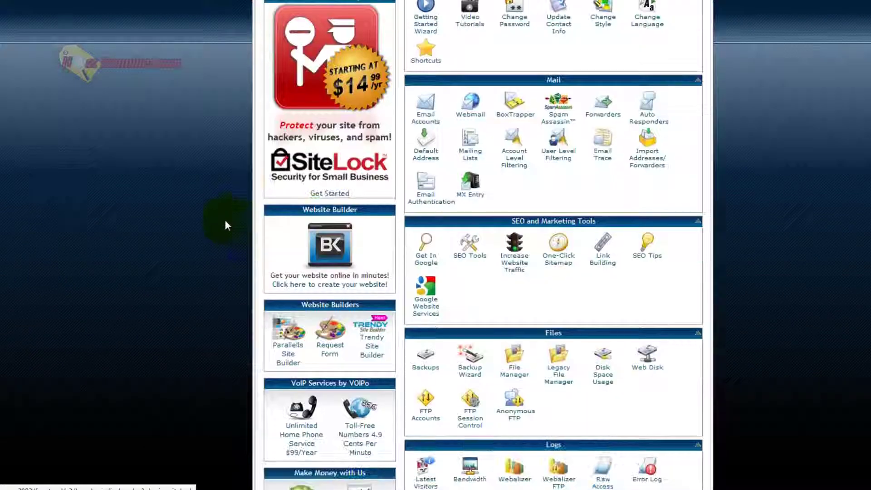
pyautogui.scroll(-4, 224, 224)
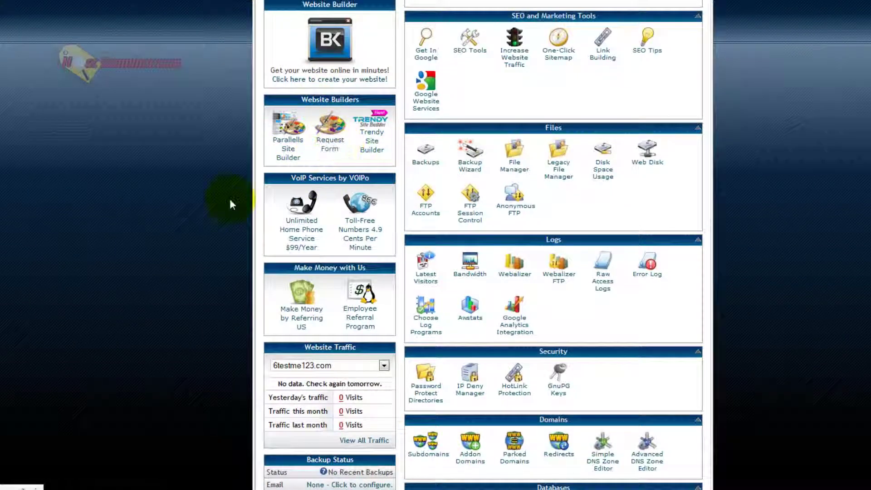
pyautogui.scroll(-9, 230, 200)
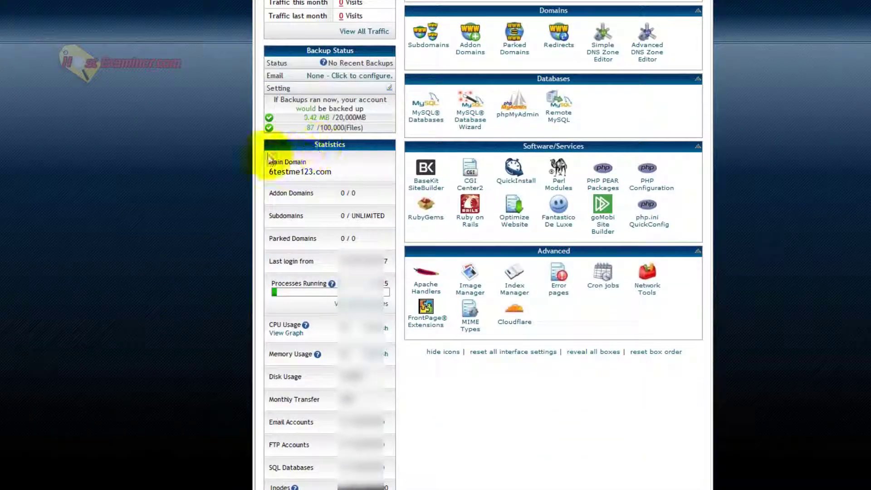
pyautogui.moveTo(268, 156); pyautogui.dragTo(331, 288)
pyautogui.scroll(-2, 198, 231)
pyautogui.scroll(-3, 198, 231)
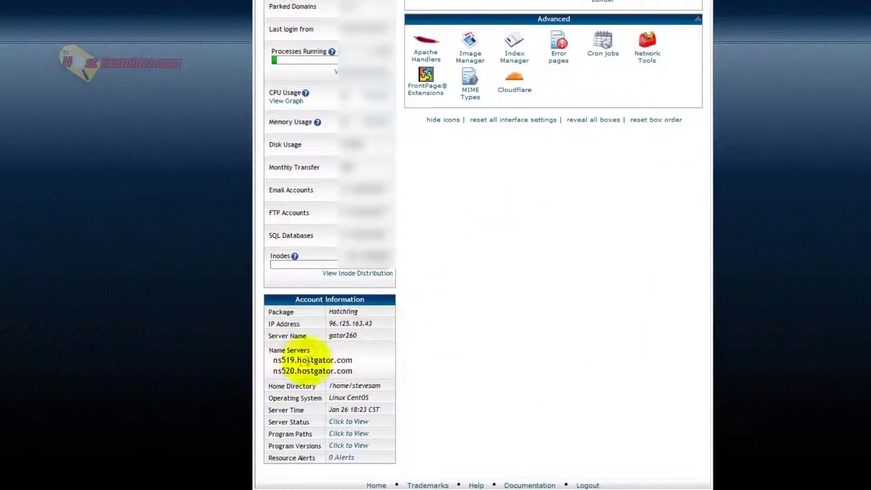
# - Highlight the name servers ns519.hostgator.com and ns520.hostgator.com to point them out
pyautogui.tripleClick(301, 361)
pyautogui.click(347, 368)
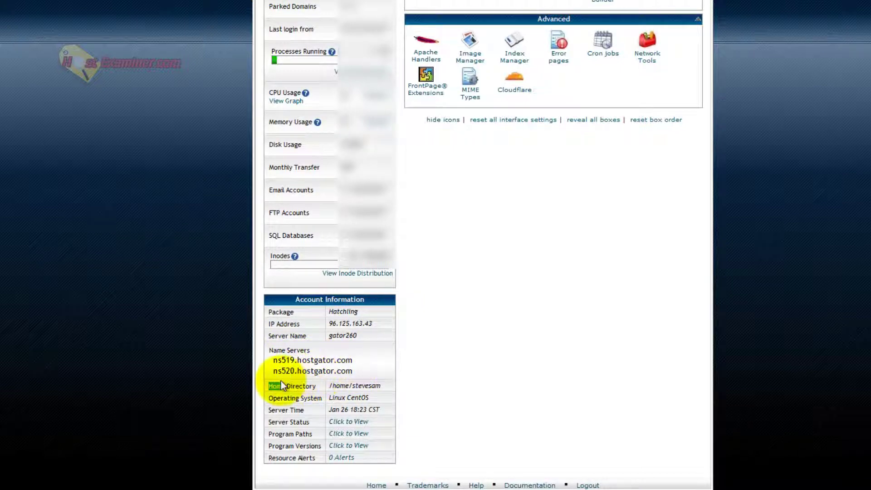
pyautogui.moveTo(273, 360); pyautogui.dragTo(243, 356)
pyautogui.click(349, 362)
pyautogui.click(281, 363)
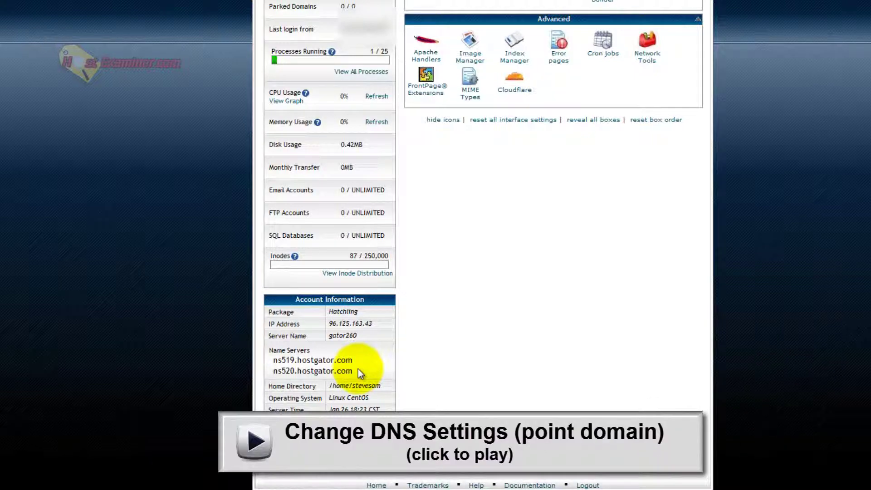
pyautogui.moveTo(358, 369); pyautogui.dragTo(293, 373)
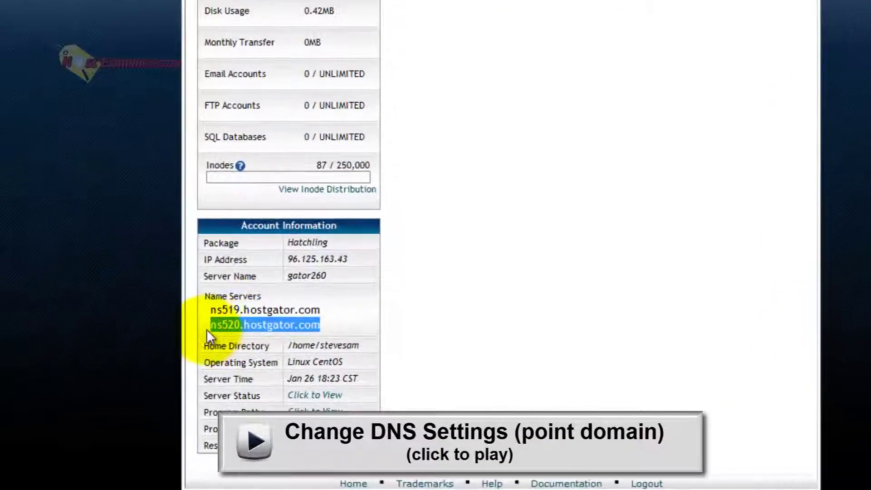
pyautogui.click(230, 347)
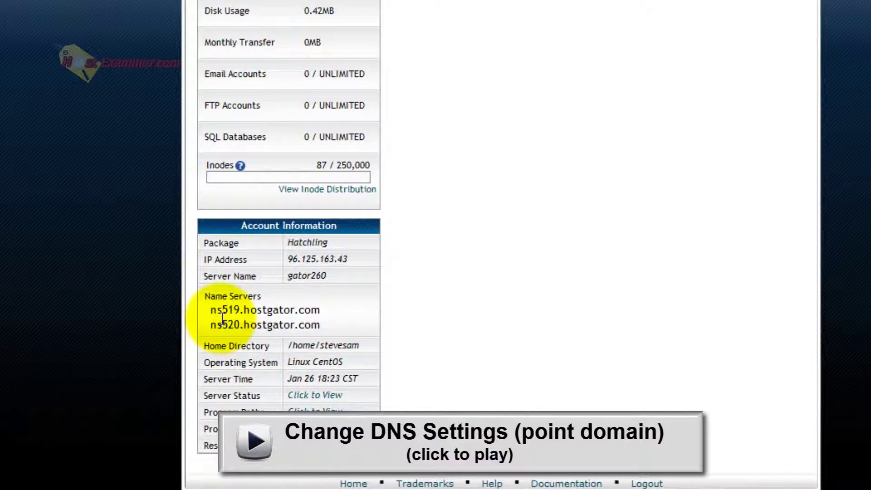
pyautogui.moveTo(210, 310); pyautogui.dragTo(263, 310)
pyautogui.click(340, 320)
pyautogui.moveTo(209, 311); pyautogui.dragTo(311, 311)
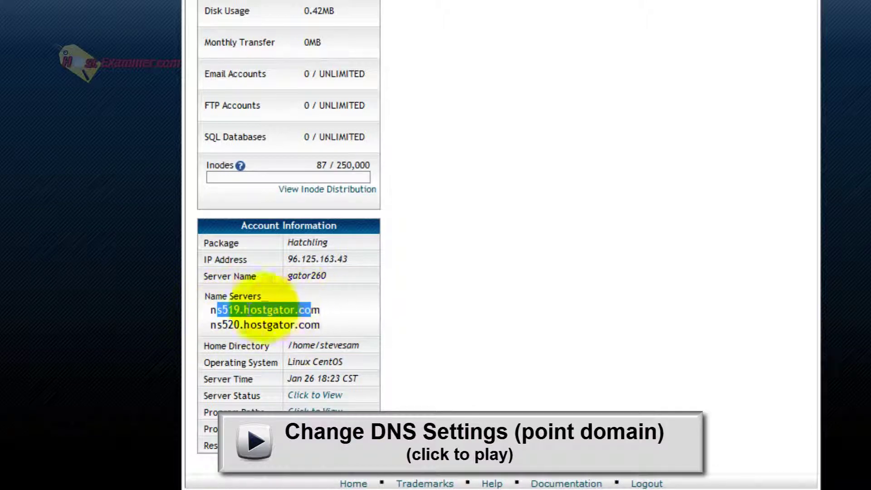
pyautogui.click(208, 309)
pyautogui.moveTo(207, 310); pyautogui.dragTo(320, 325)
pyautogui.click(329, 328)
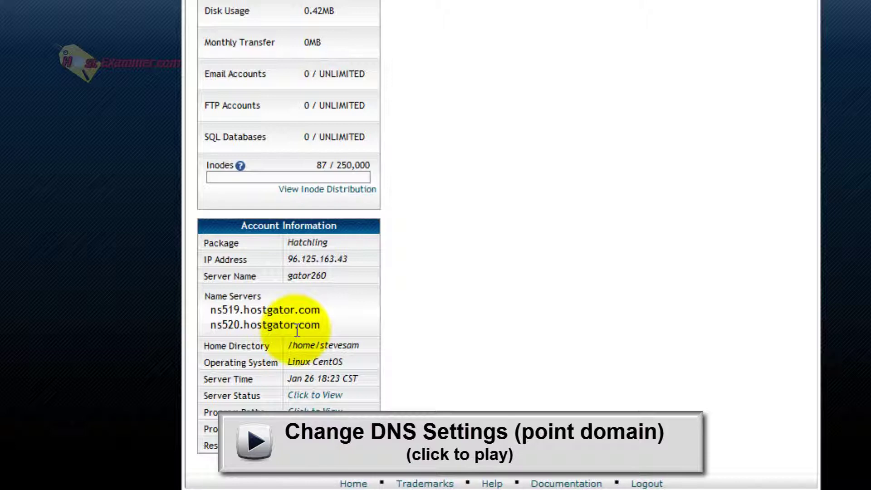
pyautogui.moveTo(288, 259); pyautogui.dragTo(361, 259)
pyautogui.click(313, 294)
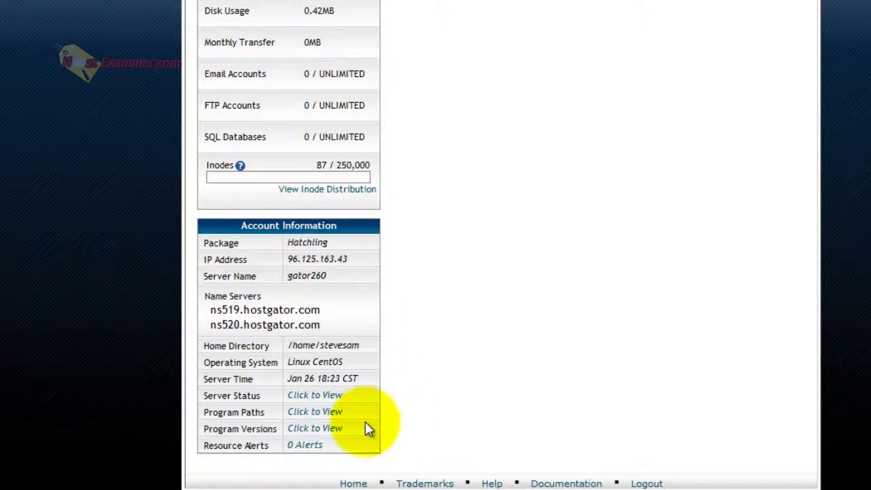
pyautogui.moveTo(229, 362); pyautogui.dragTo(294, 363)
pyautogui.click(511, 285)
pyautogui.scroll(5, 511, 285)
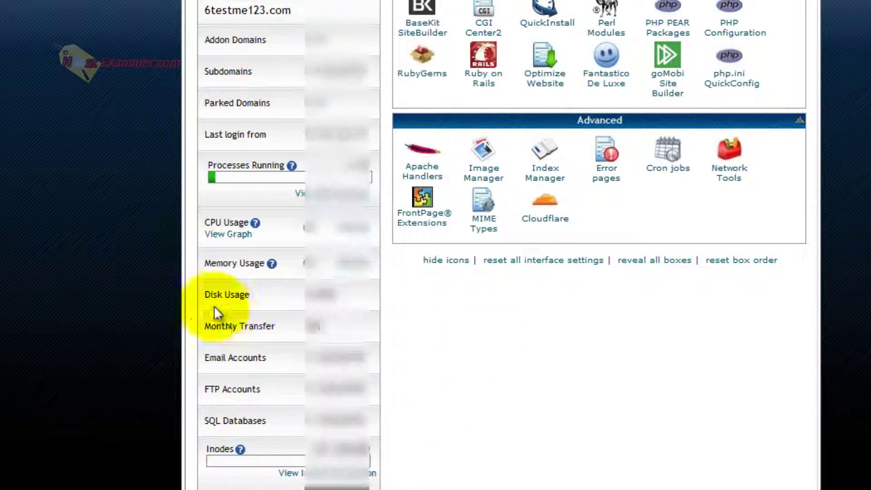
pyautogui.scroll(15, 190, 244)
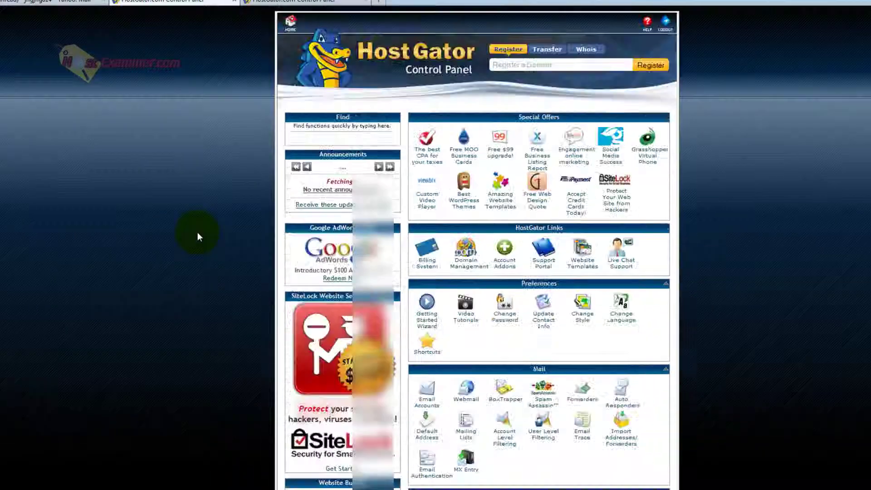
pyautogui.scroll(-20, 318, 204)
pyautogui.click(443, 288)
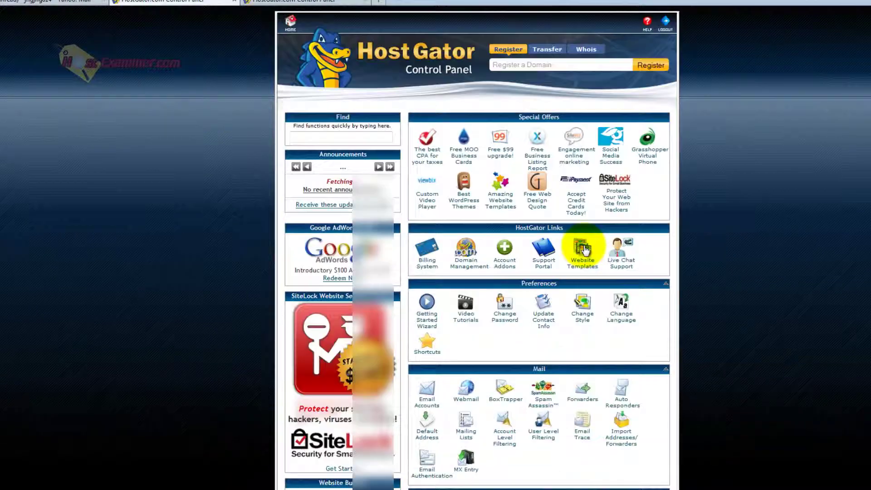
pyautogui.scroll(-5, 471, 317)
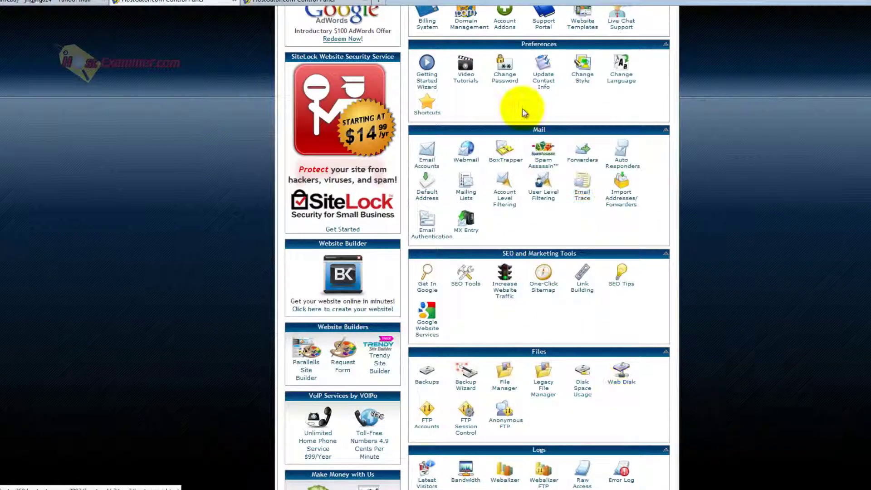
pyautogui.scroll(-10, 524, 112)
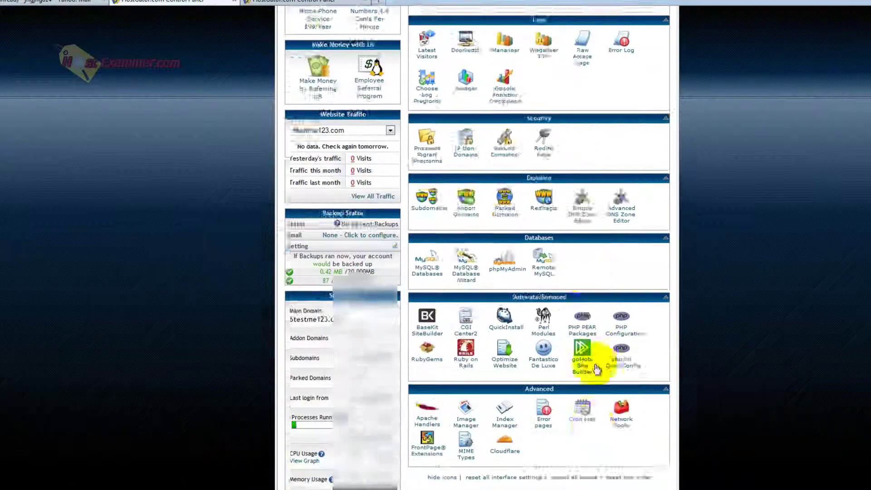
pyautogui.scroll(2, 552, 453)
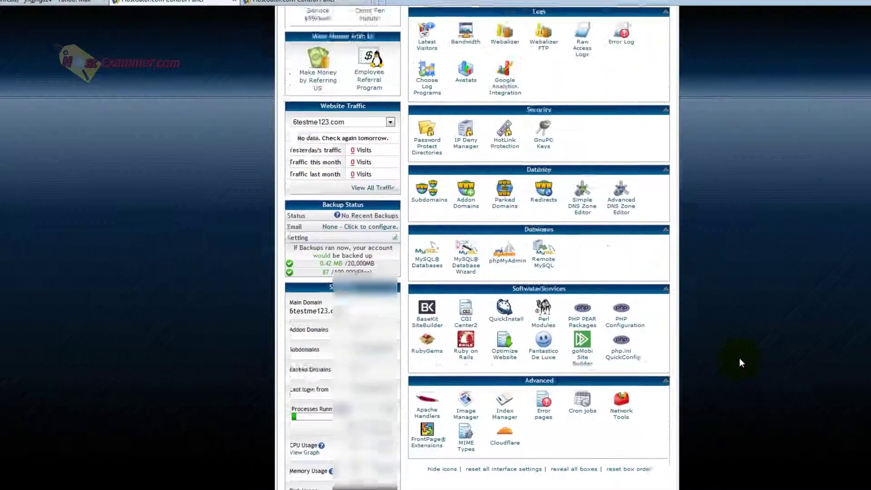
pyautogui.scroll(18, 720, 393)
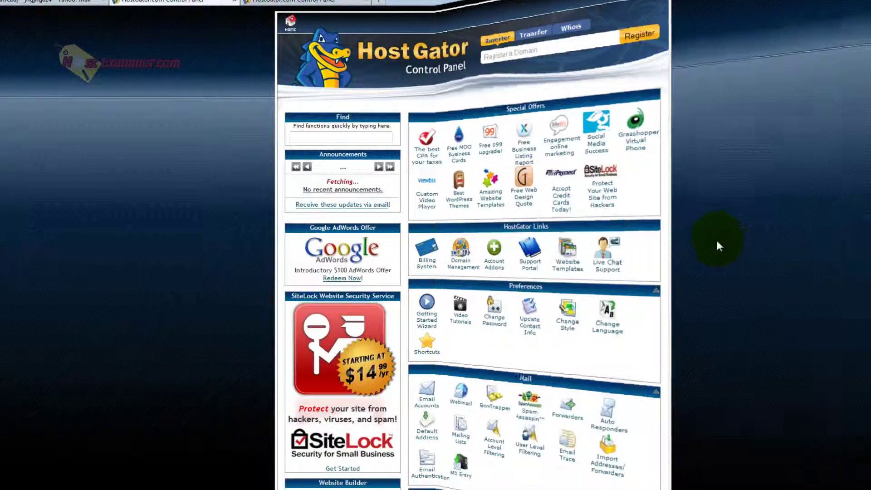